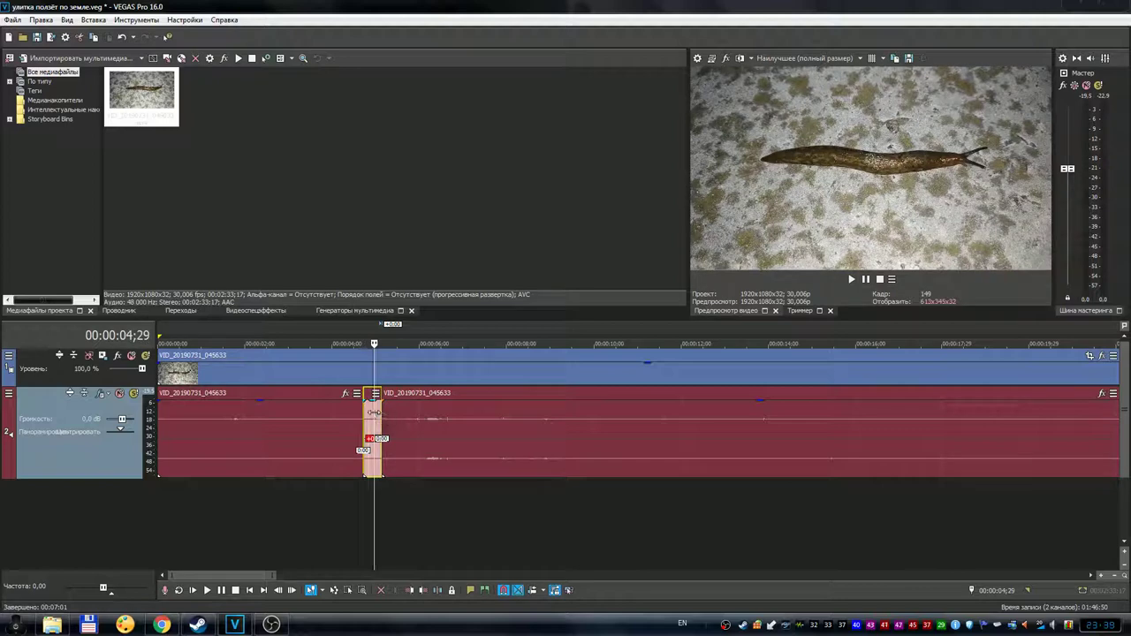
- Delete the two short audio pieces before the main audio event and extend that event back to the timeline's start
{"action": "key", "text": "Delete"}
{"action": "left_click", "coordinate": [328, 433]}
{"action": "key", "text": "Delete"}
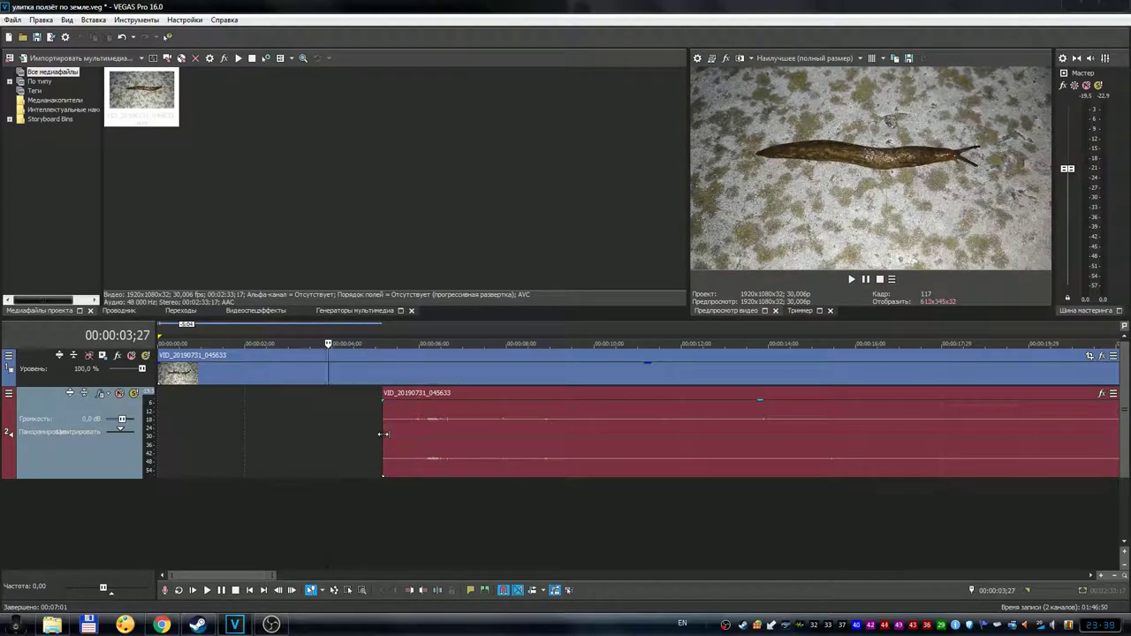
{"action": "left_click_drag", "start_coordinate": [384, 434], "coordinate": [136, 430]}
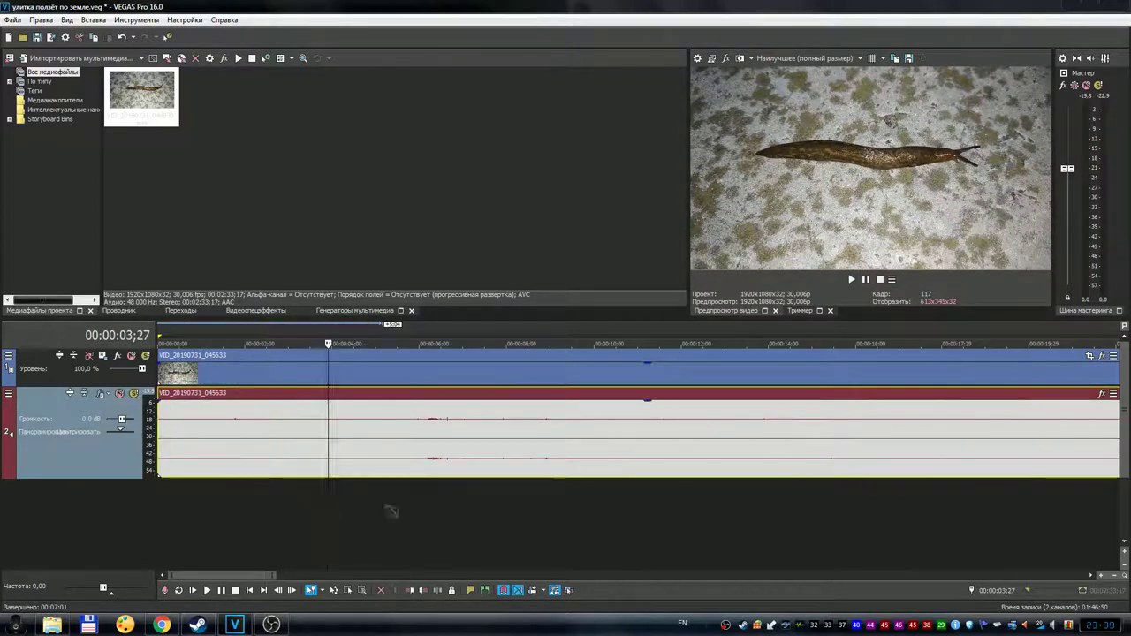
- Mark the time range 00:00:05;04 to 00:00:05;21 over the selected audio event and increase the audio track's height
{"action": "left_click", "coordinate": [426, 423]}
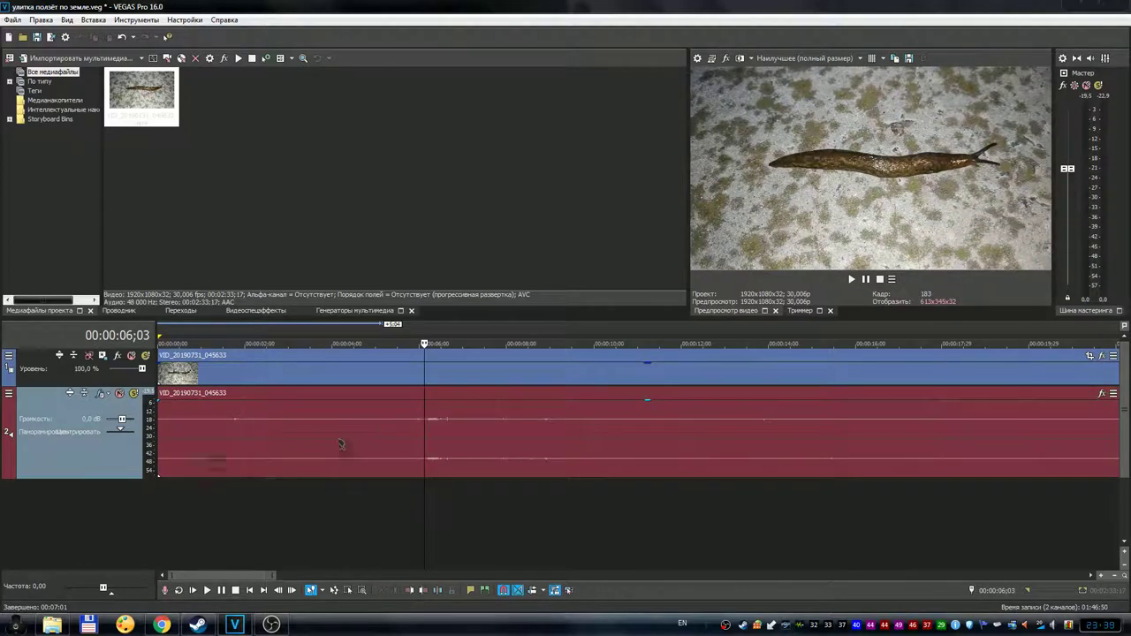
{"action": "left_click", "coordinate": [395, 412]}
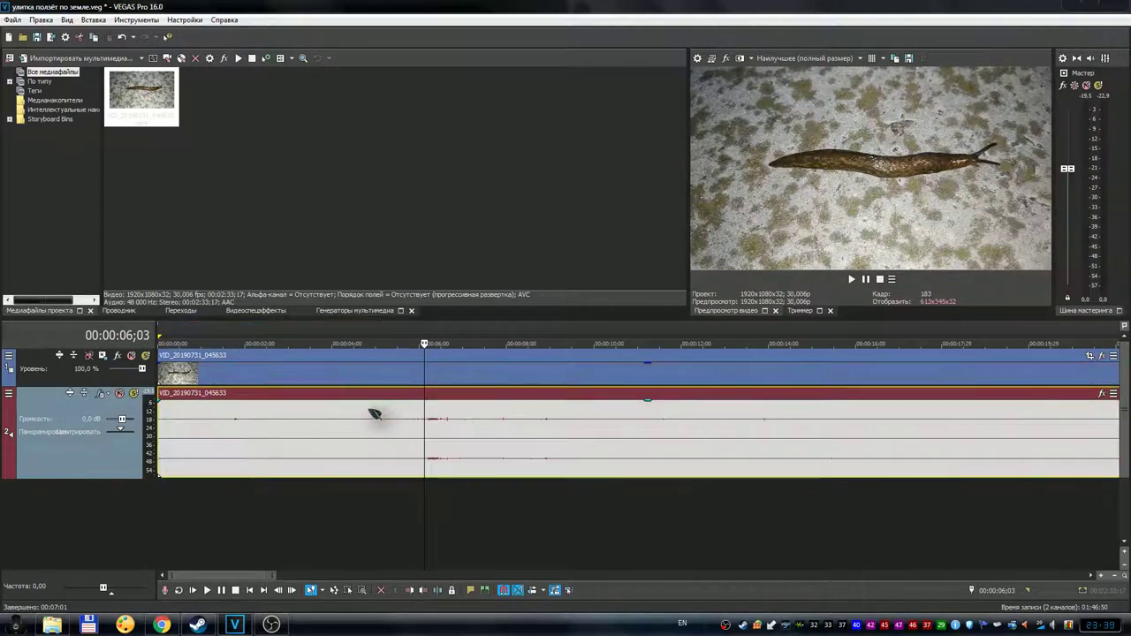
{"action": "left_click_drag", "start_coordinate": [384, 337], "coordinate": [406, 342]}
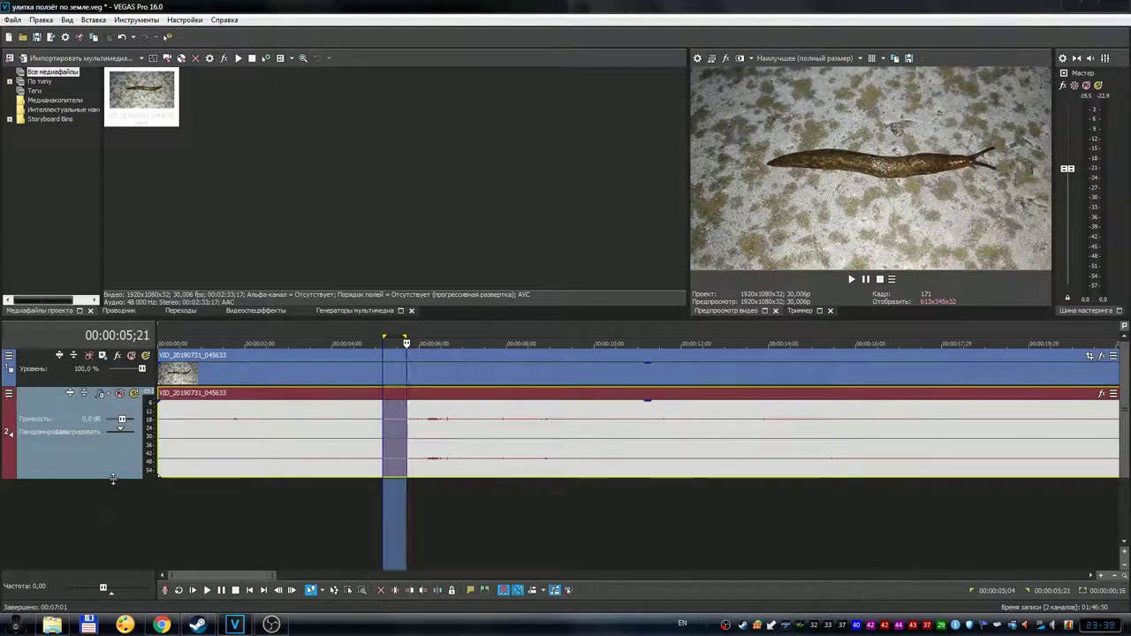
{"action": "left_click_drag", "start_coordinate": [116, 479], "coordinate": [119, 515]}
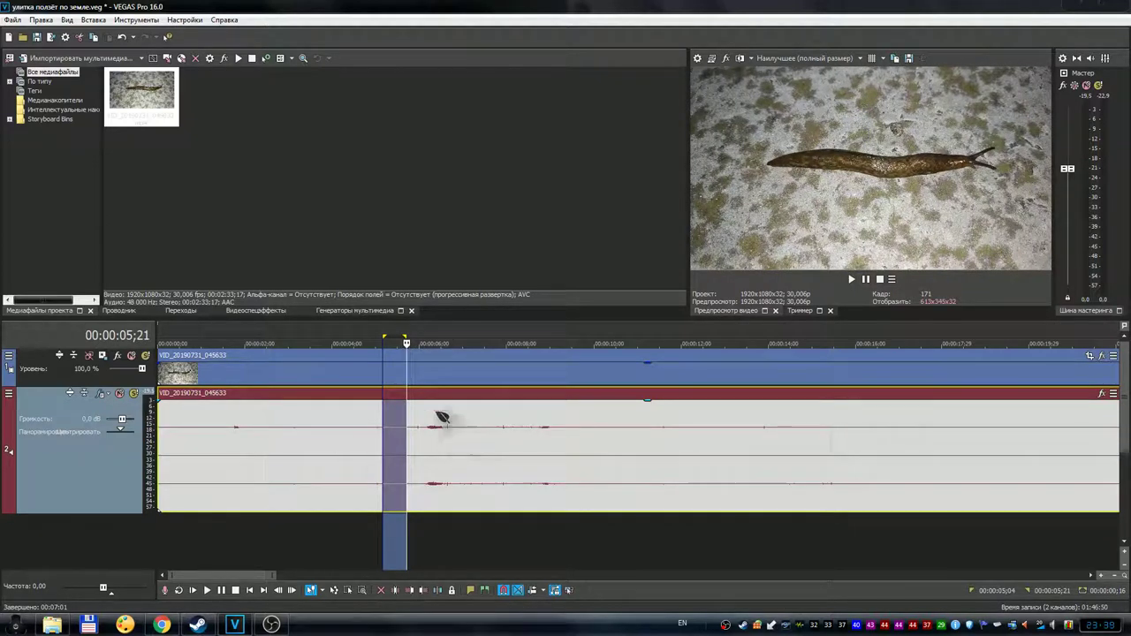
- Mark the time range 00:00:04;22 to 00:00:05;12 and add the video event to the audio selection
{"action": "left_click", "coordinate": [366, 336]}
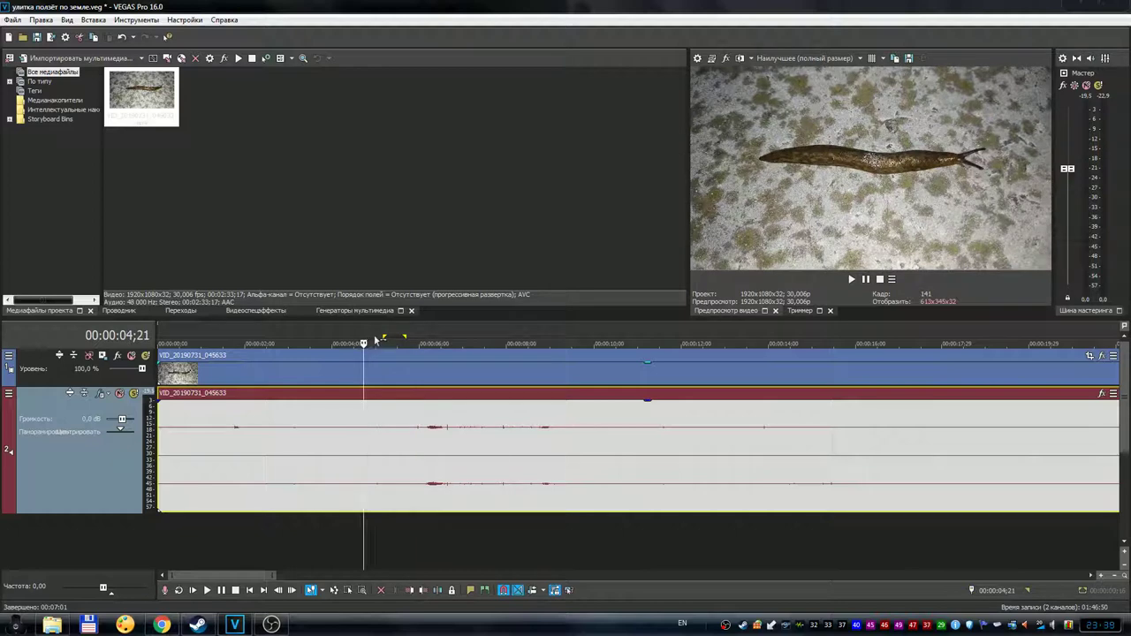
{"action": "left_click_drag", "start_coordinate": [368, 334], "coordinate": [395, 337]}
{"action": "left_click", "coordinate": [454, 362], "text": "ctrl"}
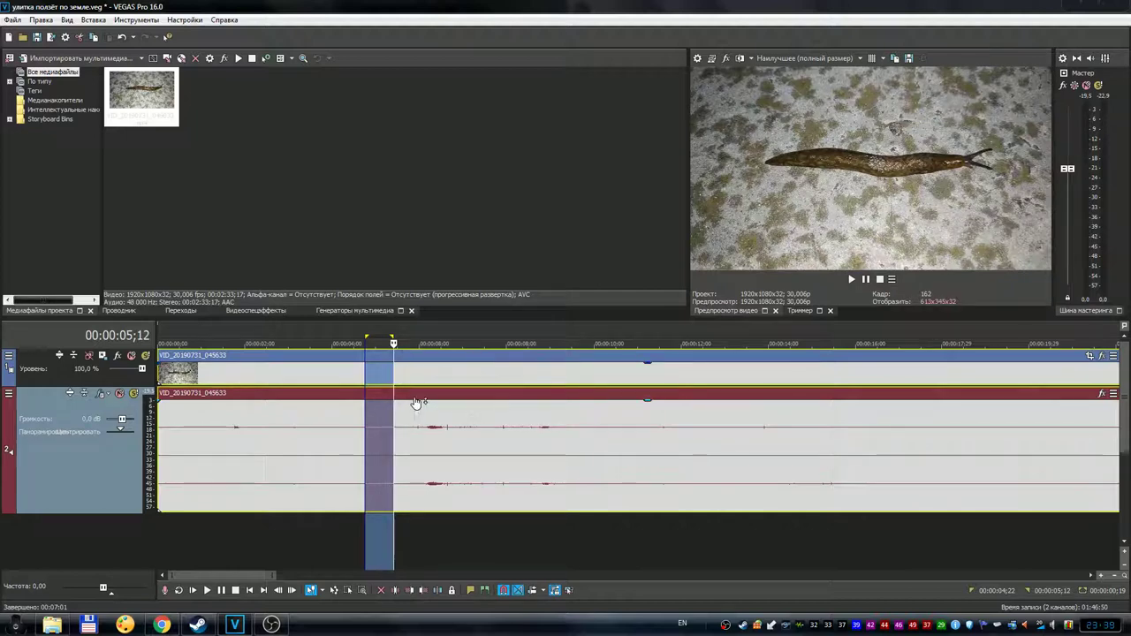
{"action": "left_click", "coordinate": [437, 344]}
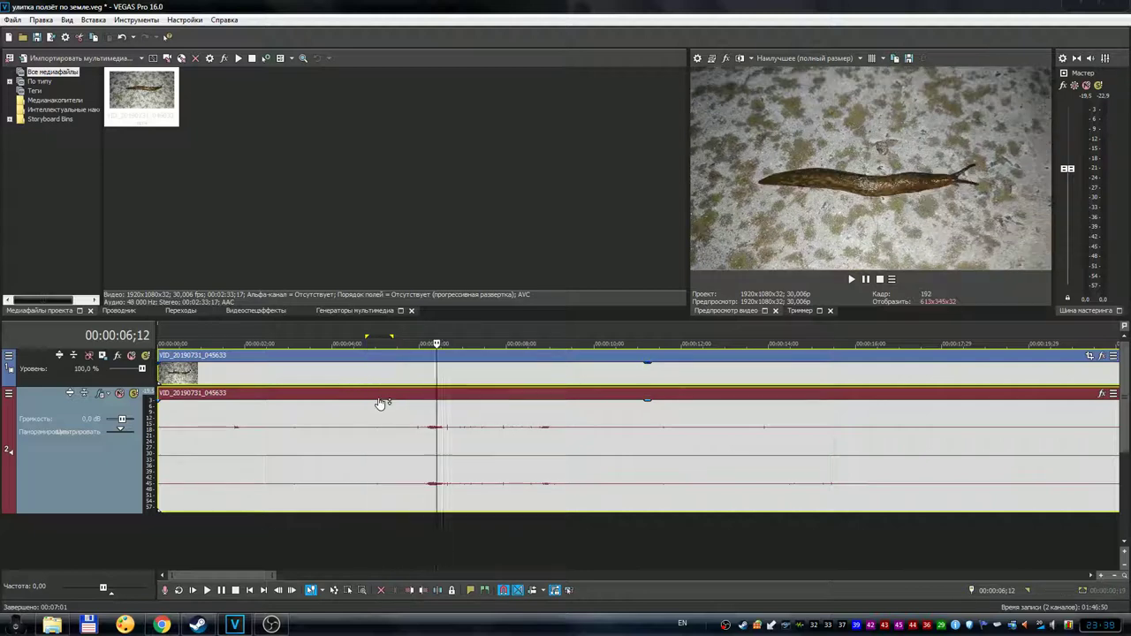
{"action": "left_click", "coordinate": [394, 371]}
- Select only the audio event and delete its section between 00:00:04;24 and 00:00:05;14
{"action": "left_click", "coordinate": [407, 405]}
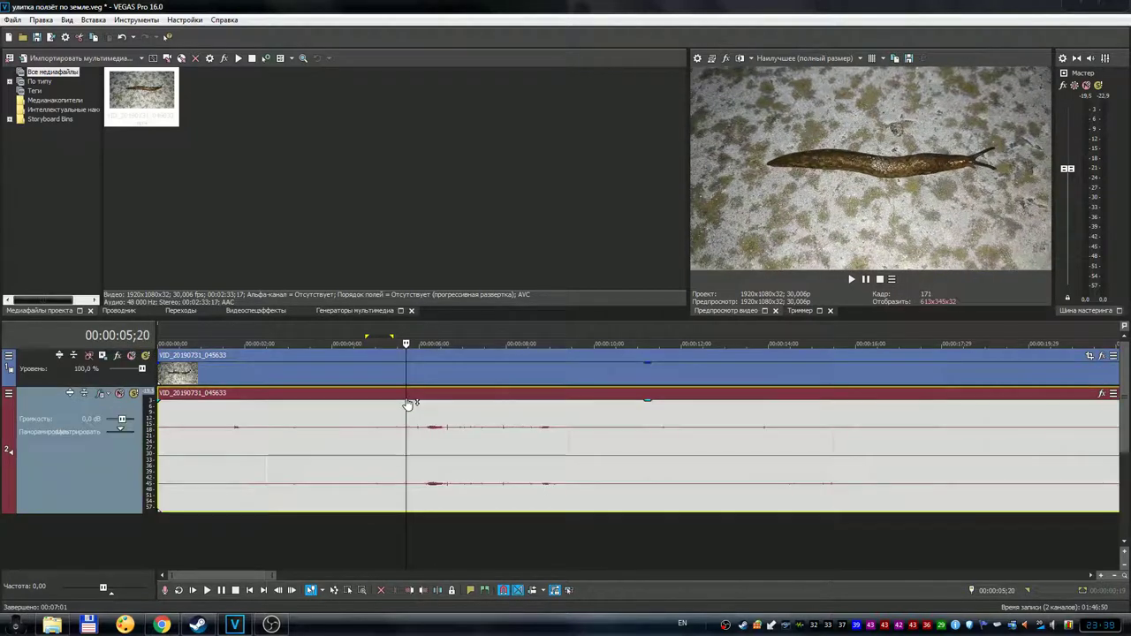
{"action": "left_click", "coordinate": [372, 345]}
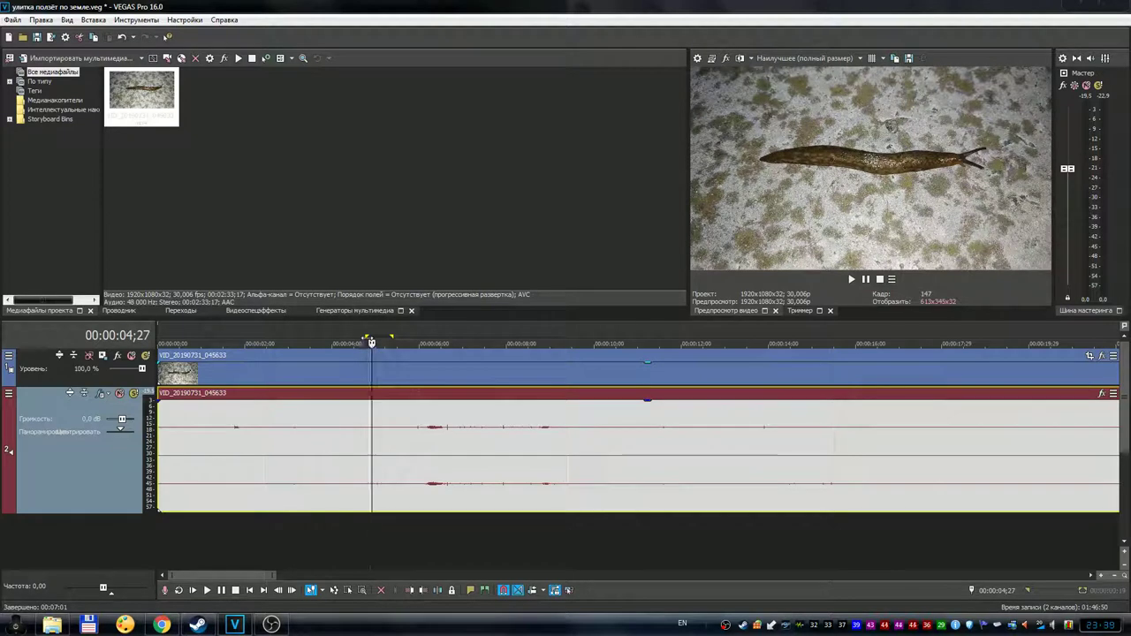
{"action": "left_click_drag", "start_coordinate": [368, 334], "coordinate": [396, 340]}
{"action": "key", "text": "Delete"}
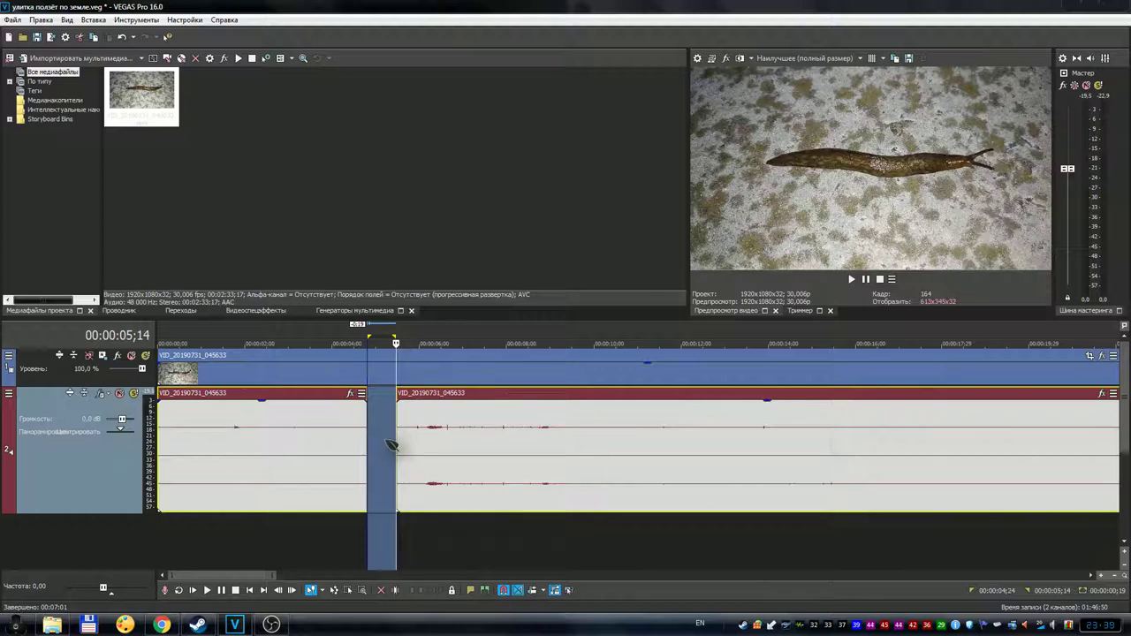
- Play the timeline from 00:00:01;16 to check the sound leading into the audio gap
{"action": "left_click", "coordinate": [356, 526]}
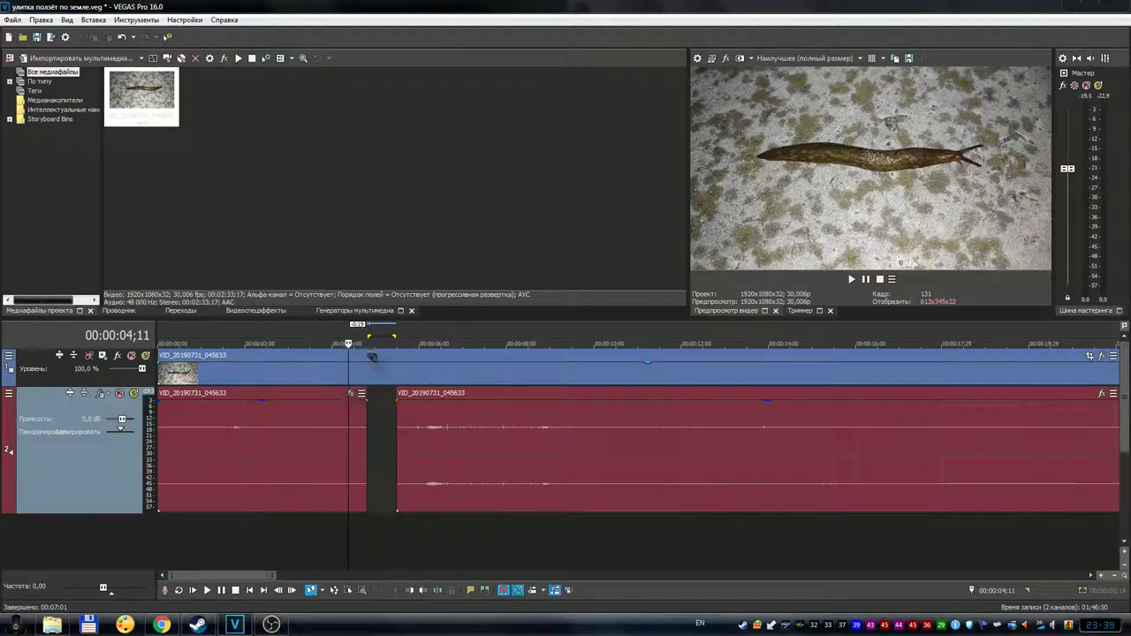
{"action": "left_click", "coordinate": [310, 333]}
{"action": "key", "text": "Right"}
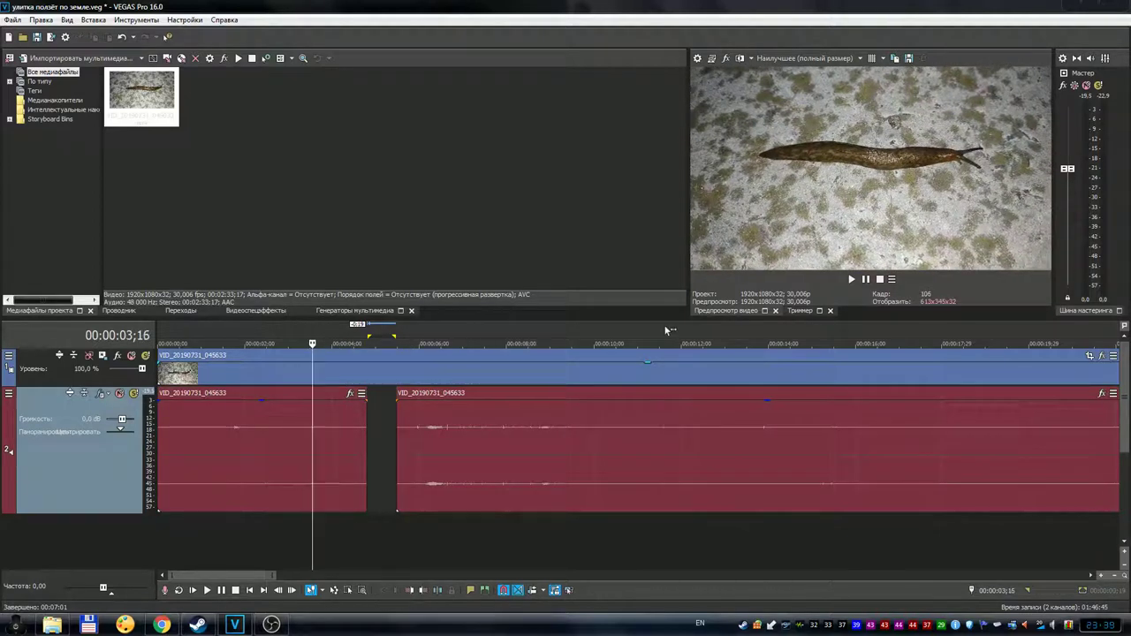
{"action": "left_click", "coordinate": [225, 482]}
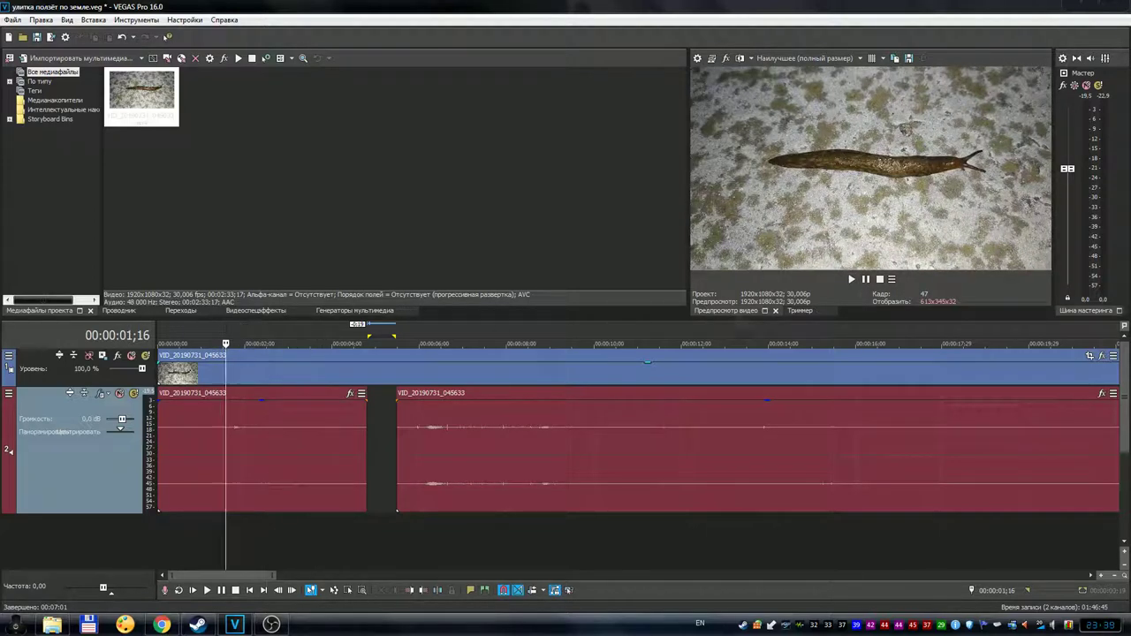
{"action": "left_click", "coordinate": [853, 279]}
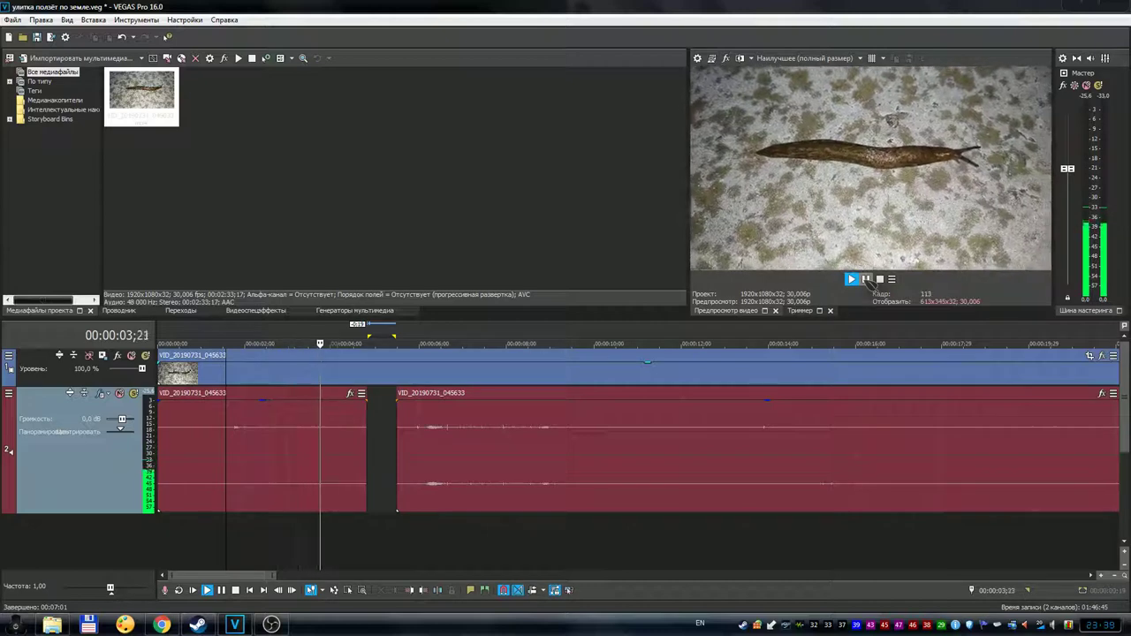
{"action": "left_click", "coordinate": [867, 279]}
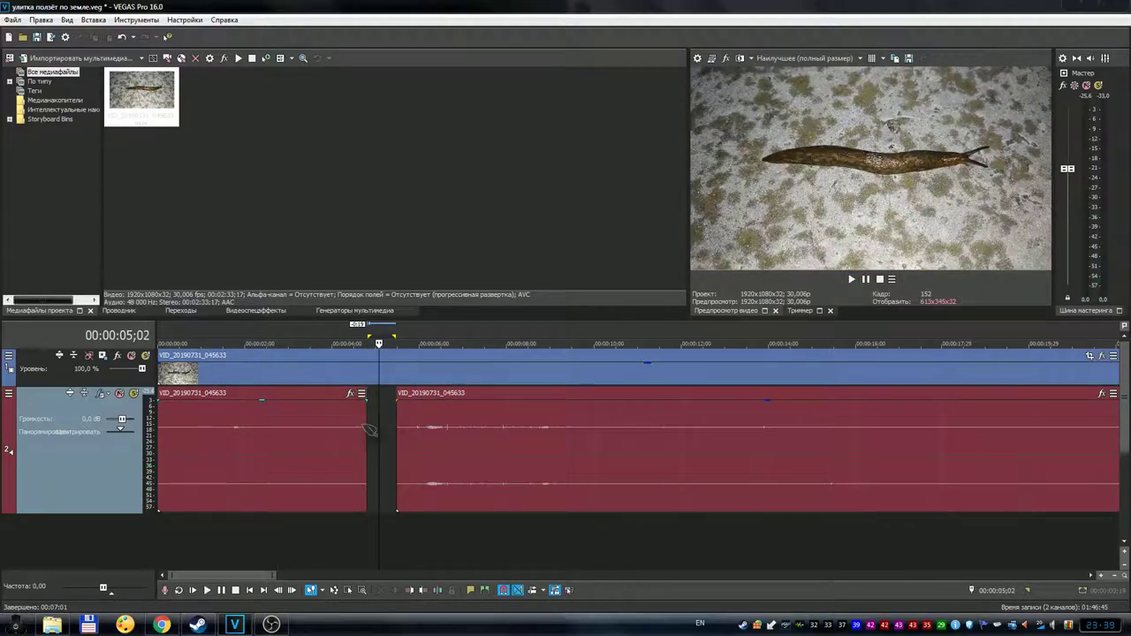
- Widen the audio gap by trimming about 5 frames off the first piece's end and about 14 off the second's start
{"action": "left_click_drag", "start_coordinate": [367, 430], "coordinate": [358, 430]}
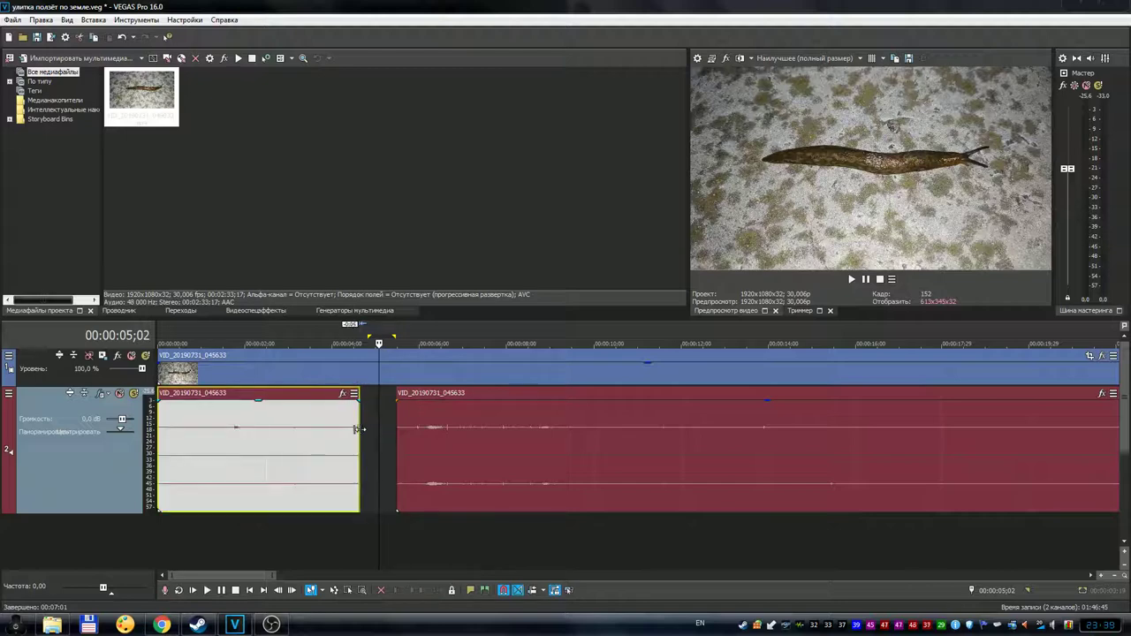
{"action": "left_click", "coordinate": [397, 441]}
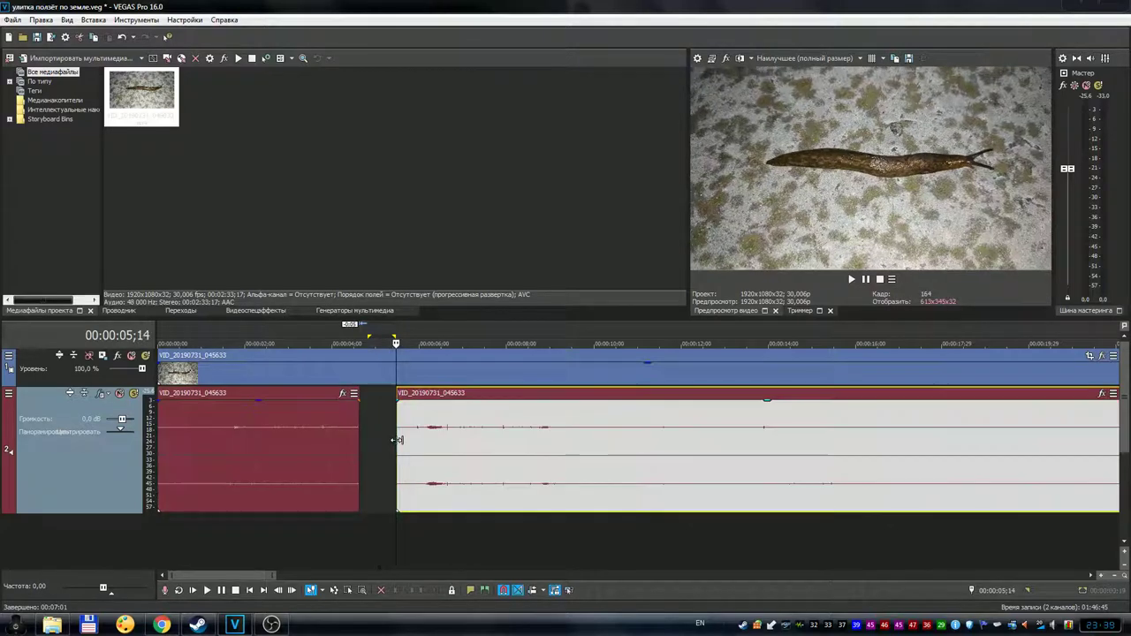
{"action": "left_click_drag", "start_coordinate": [400, 441], "coordinate": [422, 440]}
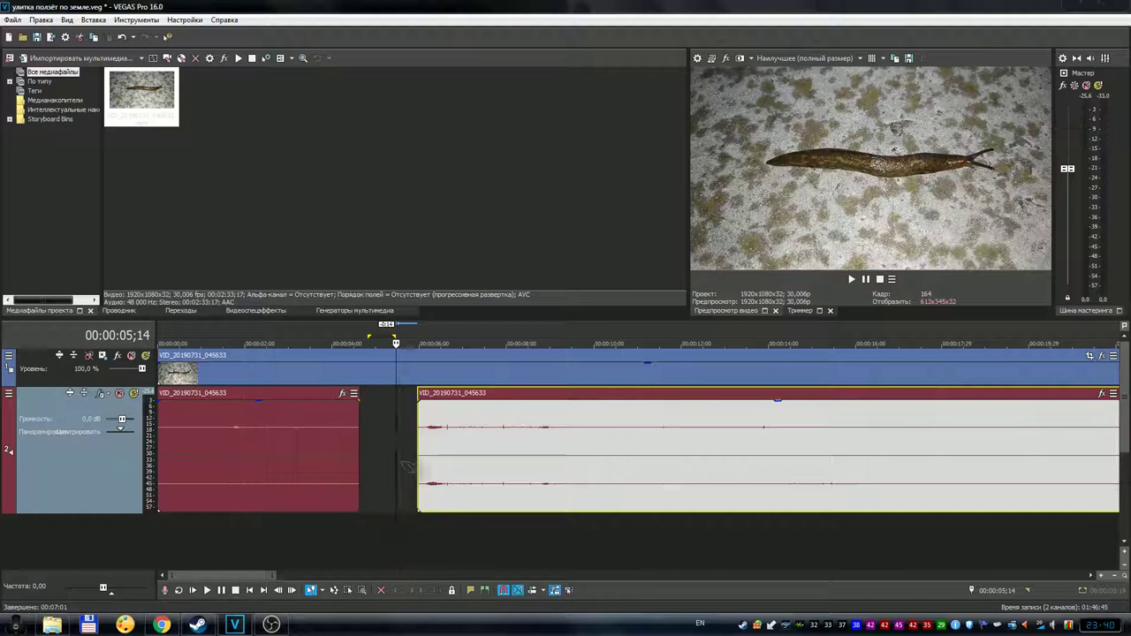
- Play the timeline from 00:00:03;17 across the widened audio gap to check the cut
{"action": "left_click", "coordinate": [315, 329]}
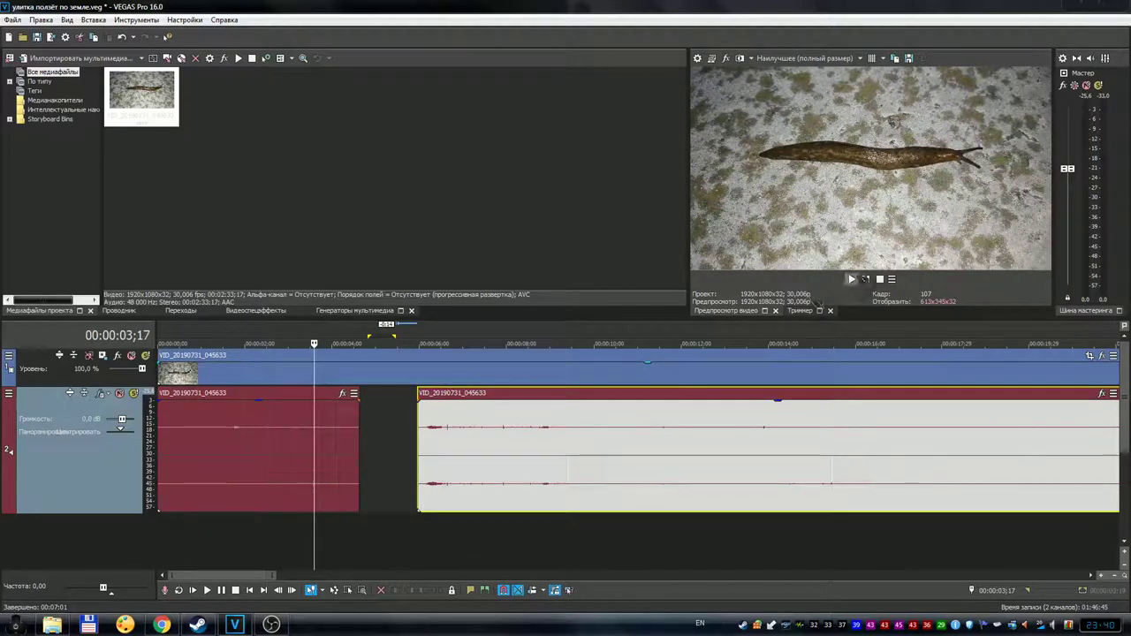
{"action": "left_click", "coordinate": [854, 280]}
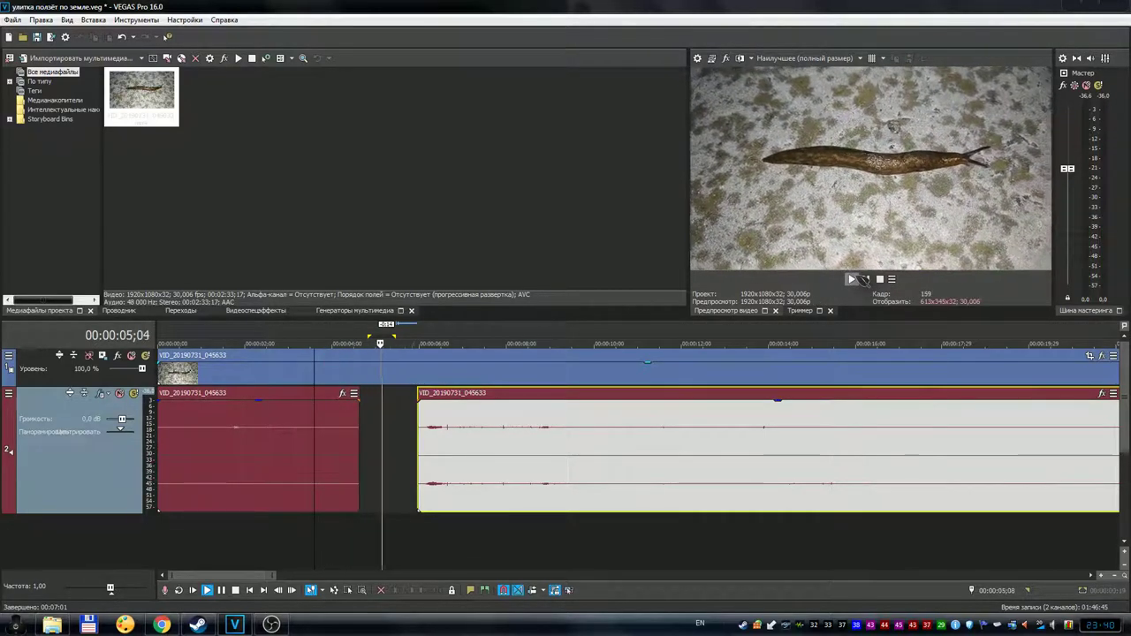
{"action": "left_click", "coordinate": [866, 280]}
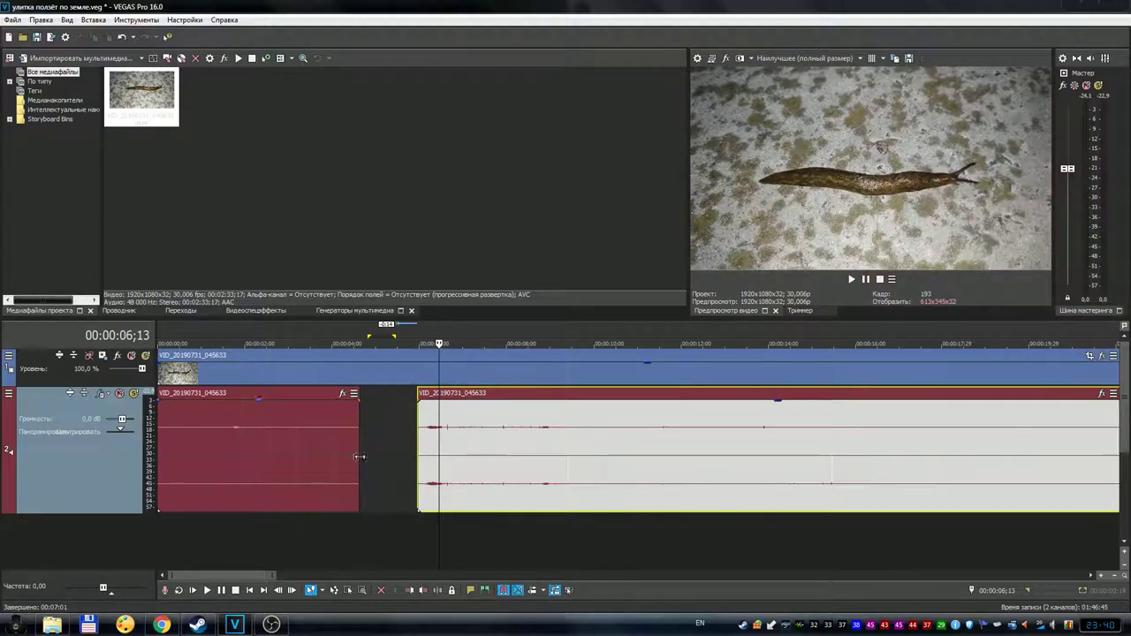
- Trim about 8 more frames off the end of the first audio piece and copy that piece
{"action": "left_click_drag", "start_coordinate": [360, 469], "coordinate": [349, 463]}
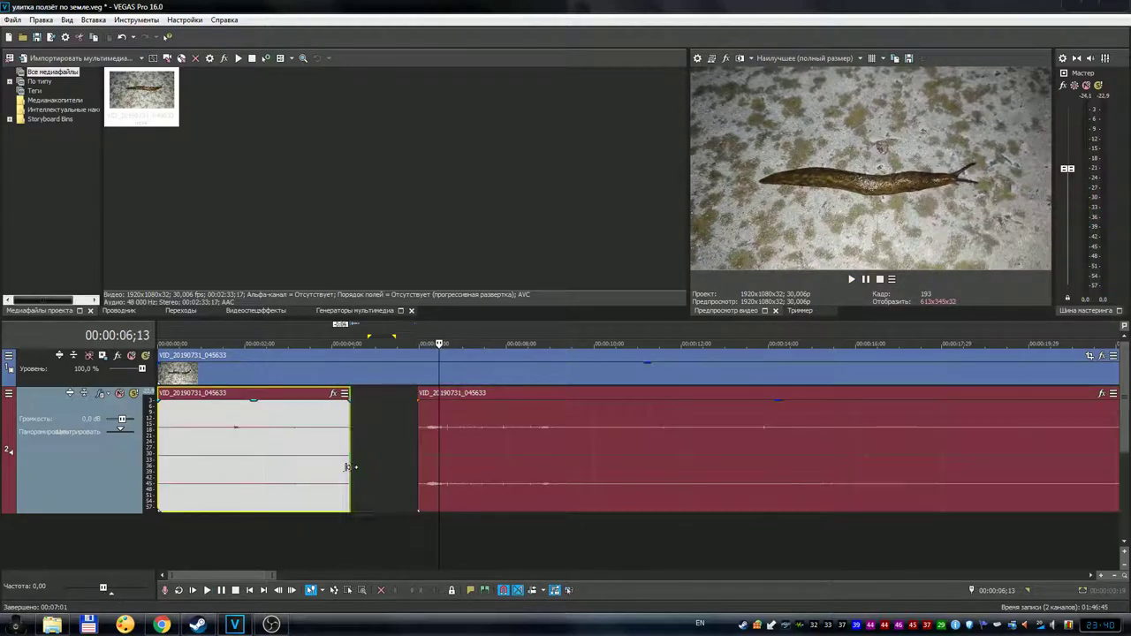
{"action": "left_click", "coordinate": [328, 460]}
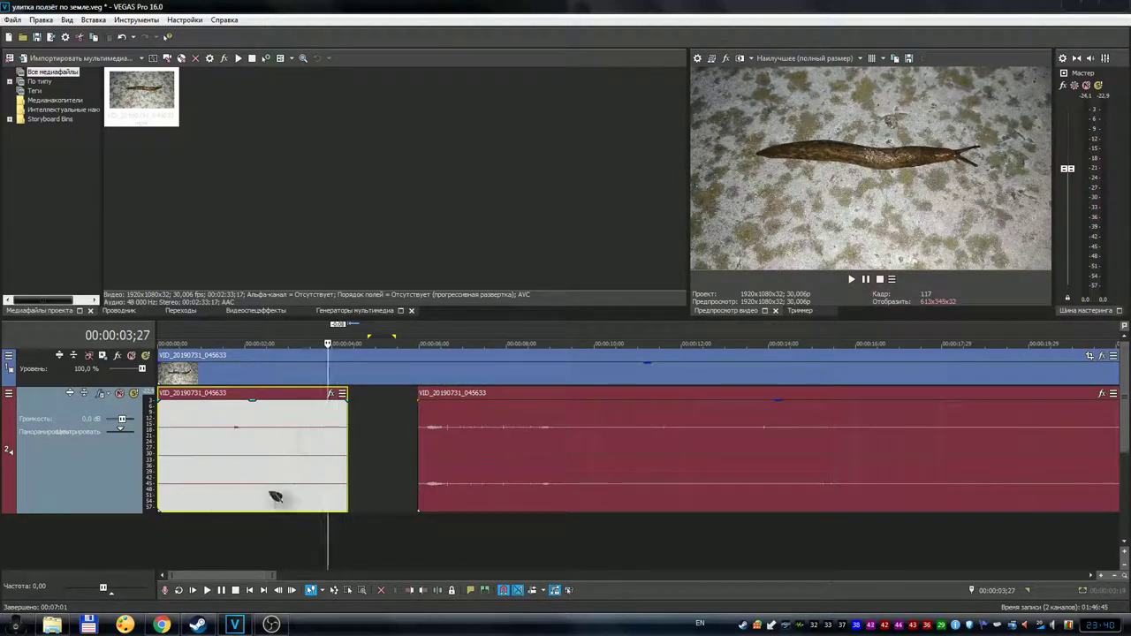
{"action": "right_click", "coordinate": [294, 455]}
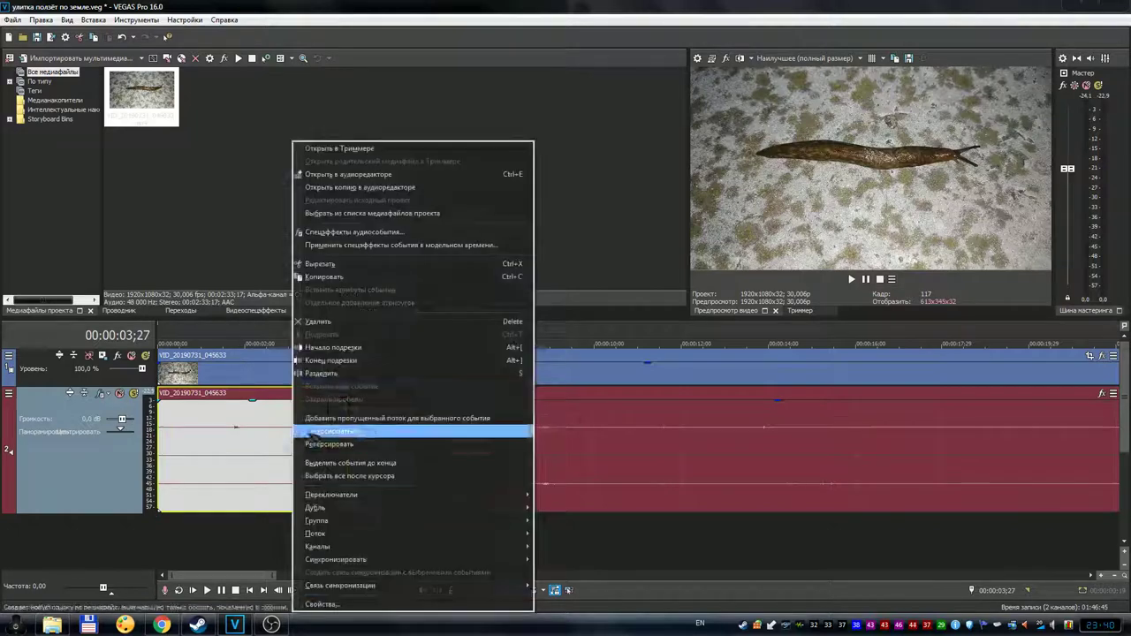
{"action": "left_click", "coordinate": [341, 277]}
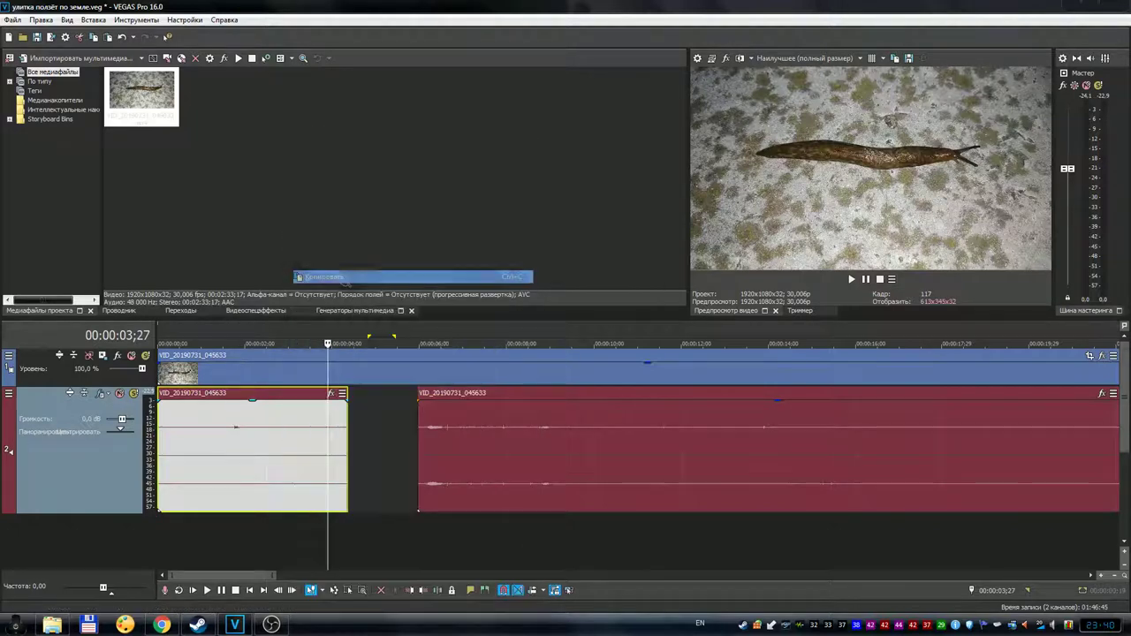
- Add a new audio track and paste the copied audio piece onto it at 00:00:05;21
{"action": "right_click", "coordinate": [131, 536]}
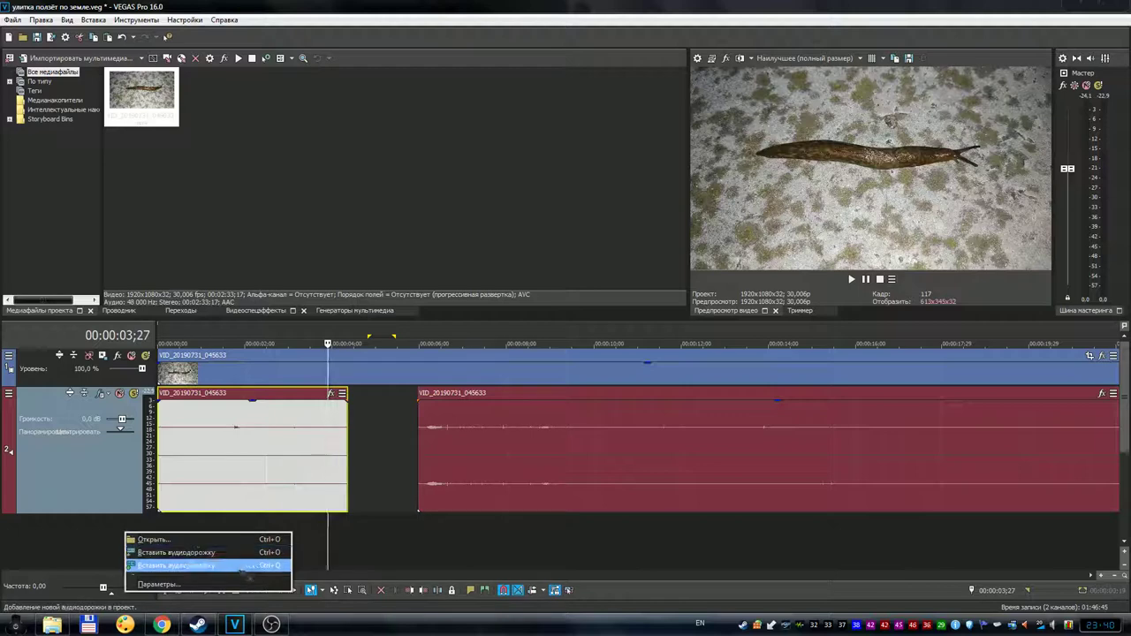
{"action": "left_click", "coordinate": [237, 553]}
{"action": "left_click", "coordinate": [405, 540]}
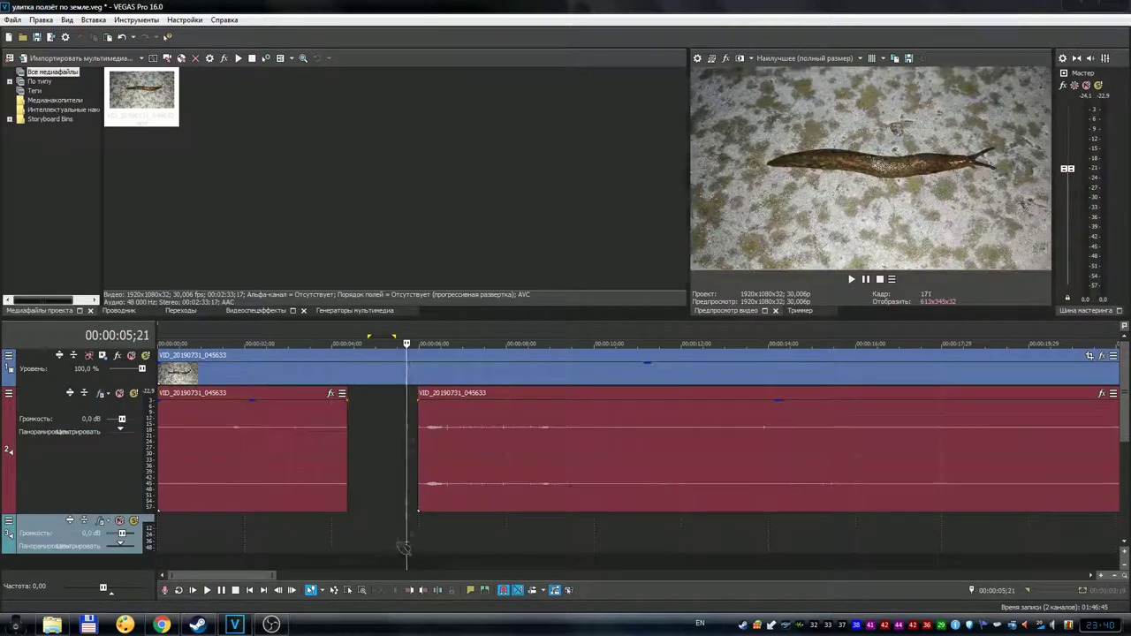
{"action": "right_click", "coordinate": [400, 544]}
{"action": "left_click", "coordinate": [446, 294]}
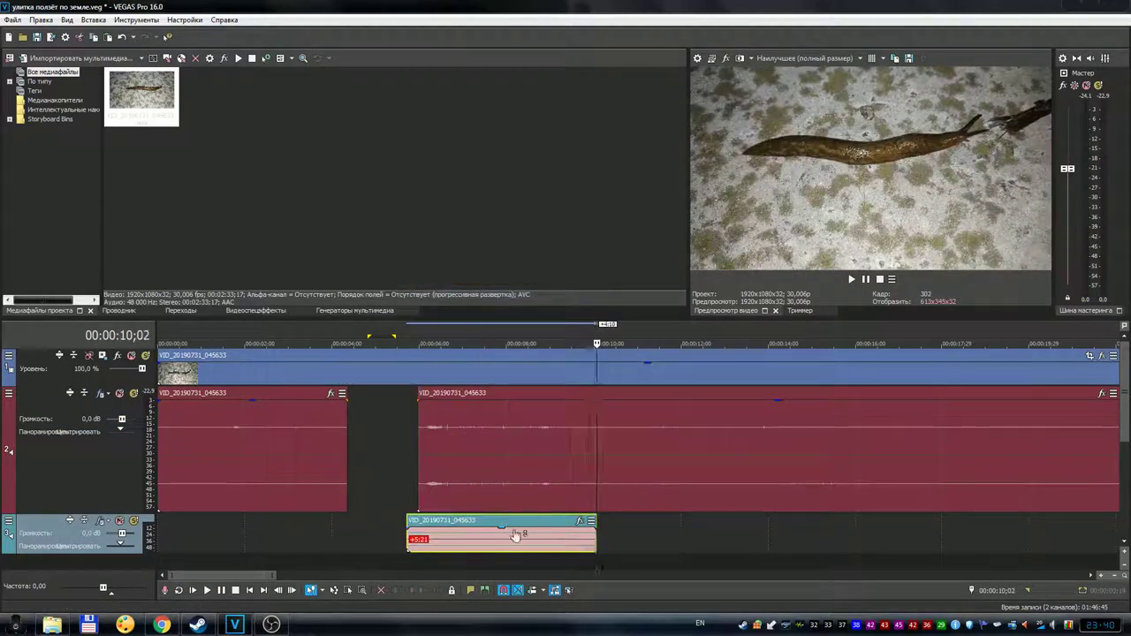
- Trim the pasted audio piece on both ends to the gap's width and move it up into the gap
{"action": "left_click_drag", "start_coordinate": [560, 525], "coordinate": [474, 524]}
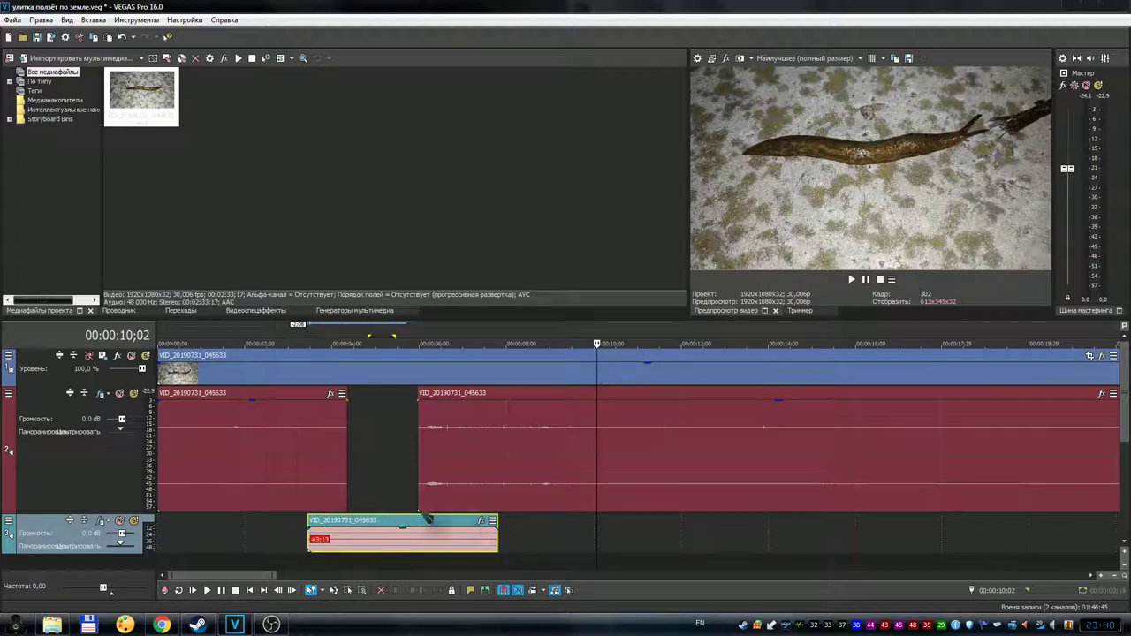
{"action": "left_click_drag", "start_coordinate": [309, 535], "coordinate": [390, 524]}
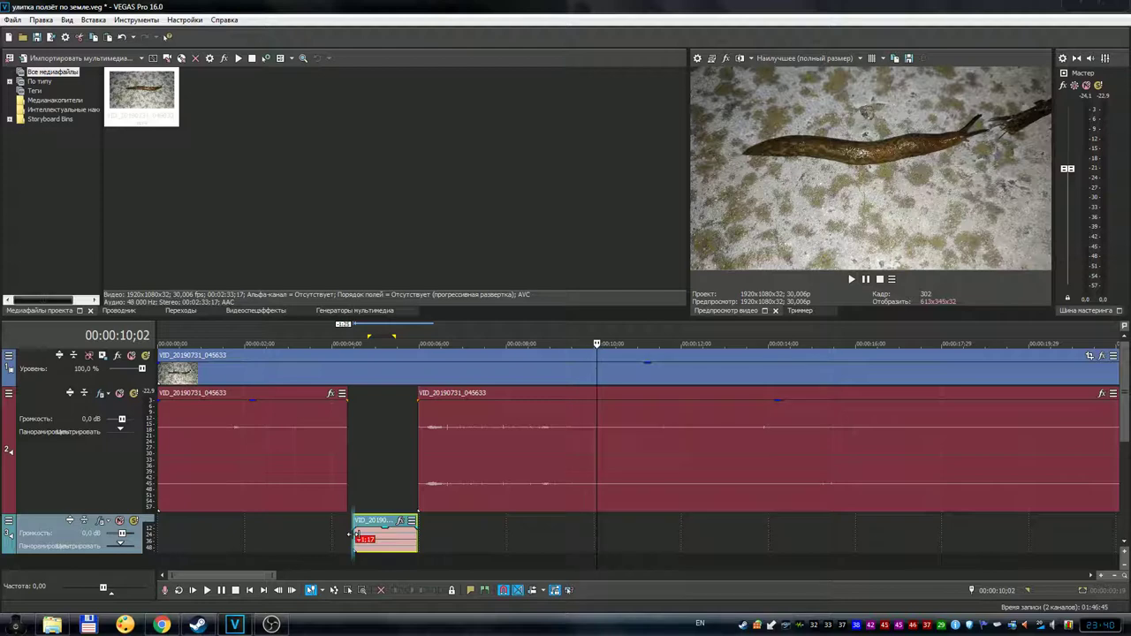
{"action": "left_click_drag", "start_coordinate": [356, 534], "coordinate": [351, 534]}
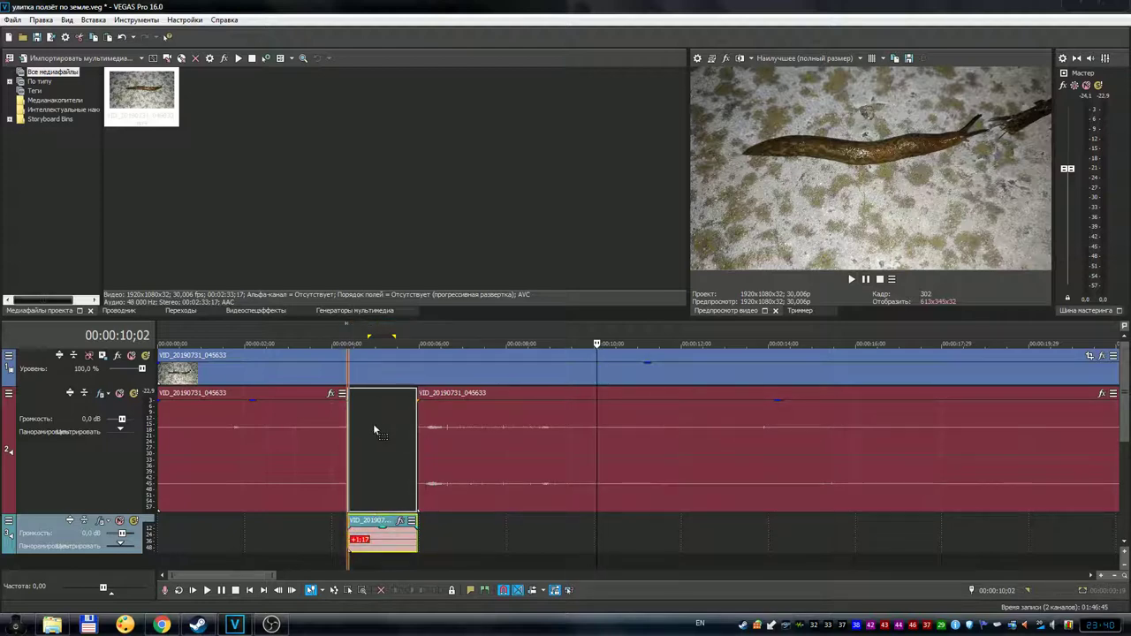
{"action": "left_click_drag", "start_coordinate": [379, 530], "coordinate": [378, 432]}
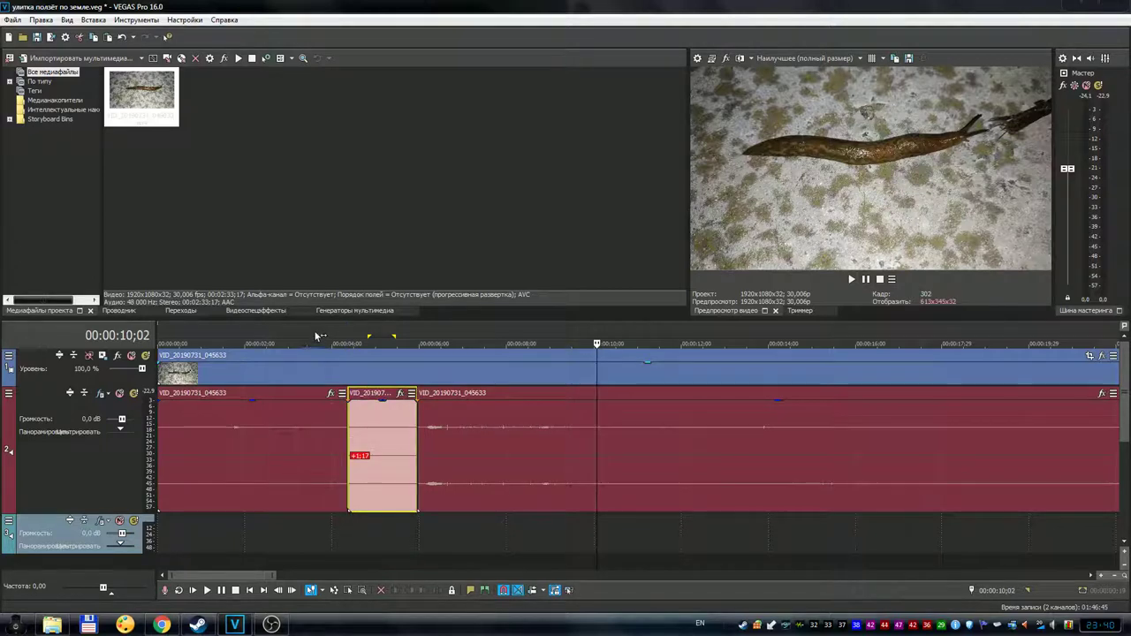
- Play the timeline from just before the patched audio gap to check the result
{"action": "left_click", "coordinate": [313, 338]}
{"action": "left_click", "coordinate": [852, 280]}
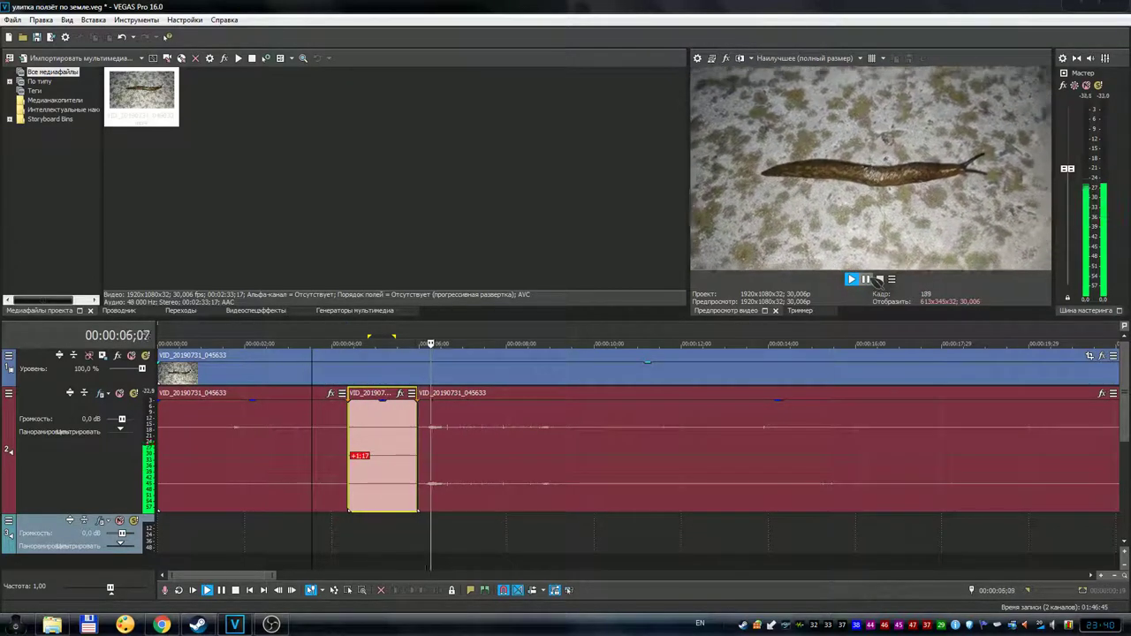
- Pause playback and extend the patch's start slightly over the first audio piece at 00:00:04;10 to create a crossfade
{"action": "left_click", "coordinate": [866, 279]}
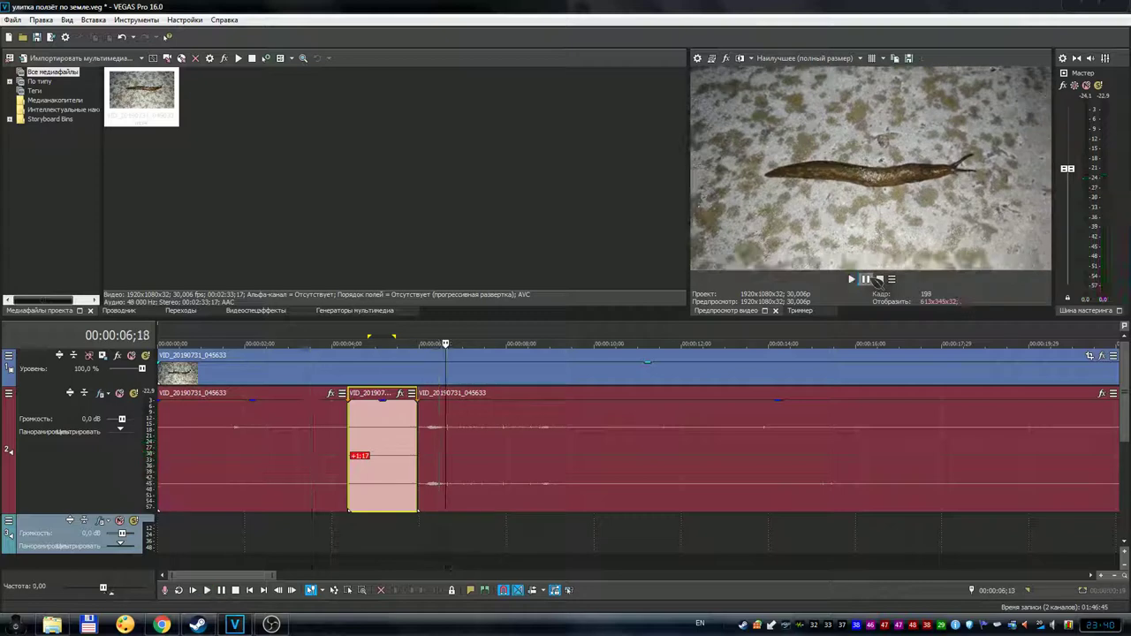
{"action": "left_click", "coordinate": [349, 327]}
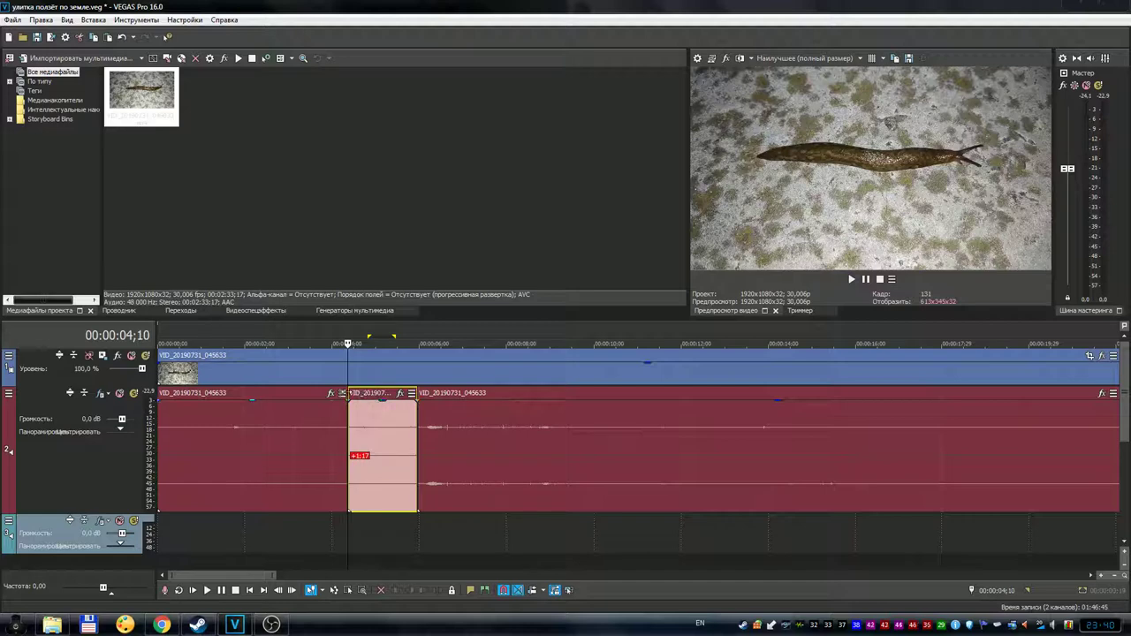
{"action": "scroll", "coordinate": [357, 416], "scroll_direction": "up", "scroll_amount": 6}
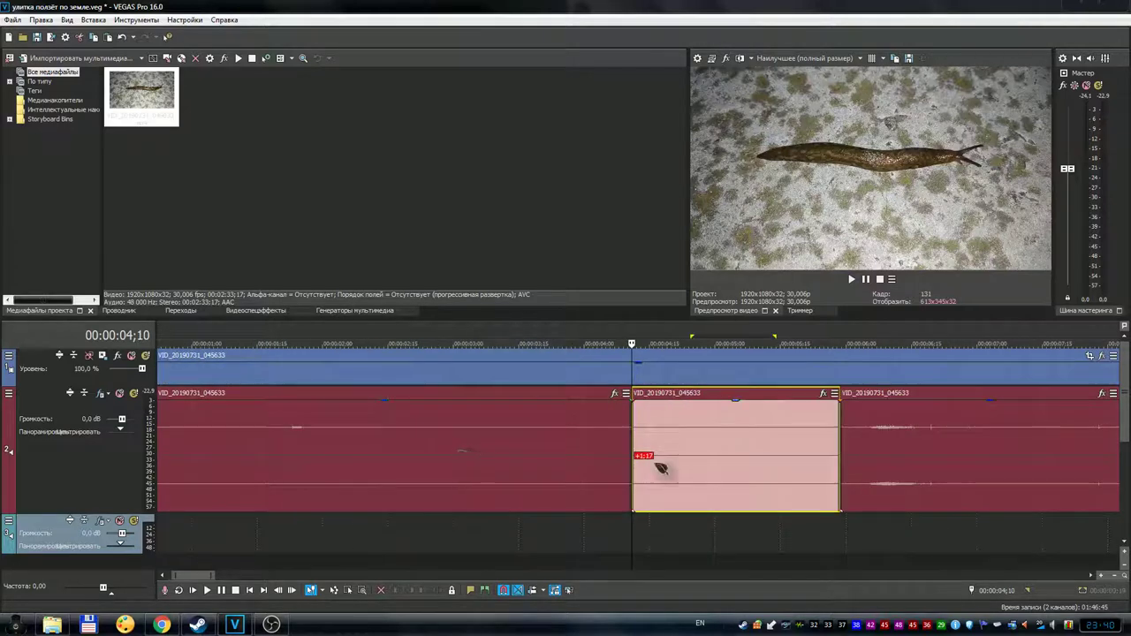
{"action": "scroll", "coordinate": [671, 464], "scroll_direction": "up", "scroll_amount": 3}
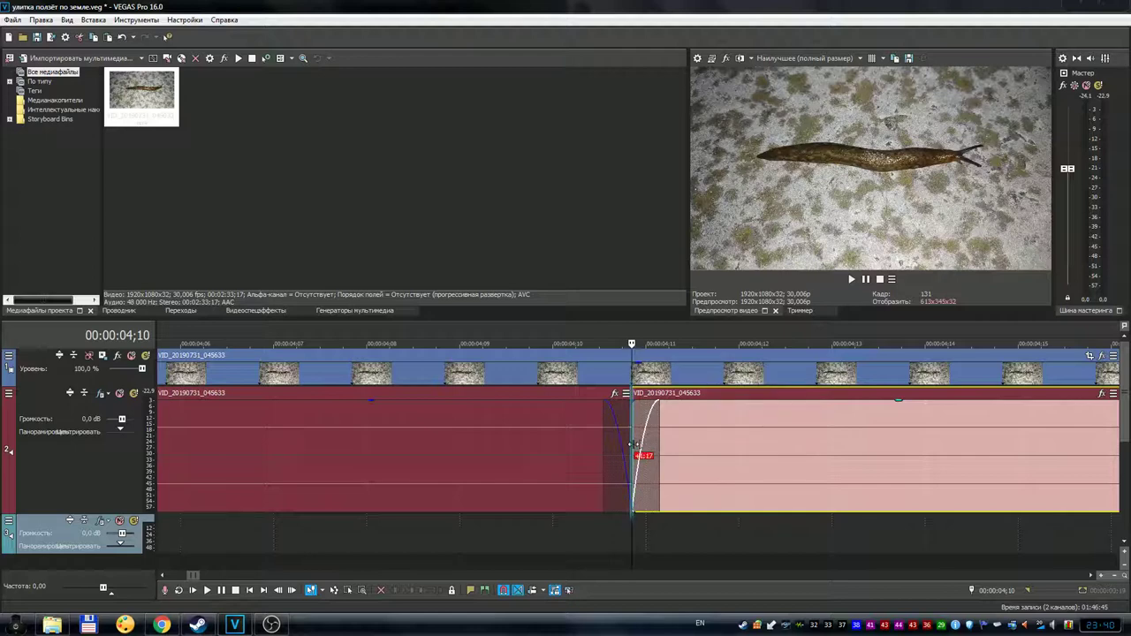
{"action": "mouse_move", "coordinate": [636, 445]}
{"action": "left_mouse_down"}
{"action": "mouse_move", "coordinate": [620, 445]}
{"action": "mouse_move", "coordinate": [650, 444]}
{"action": "mouse_move", "coordinate": [631, 438]}
{"action": "left_mouse_up"}
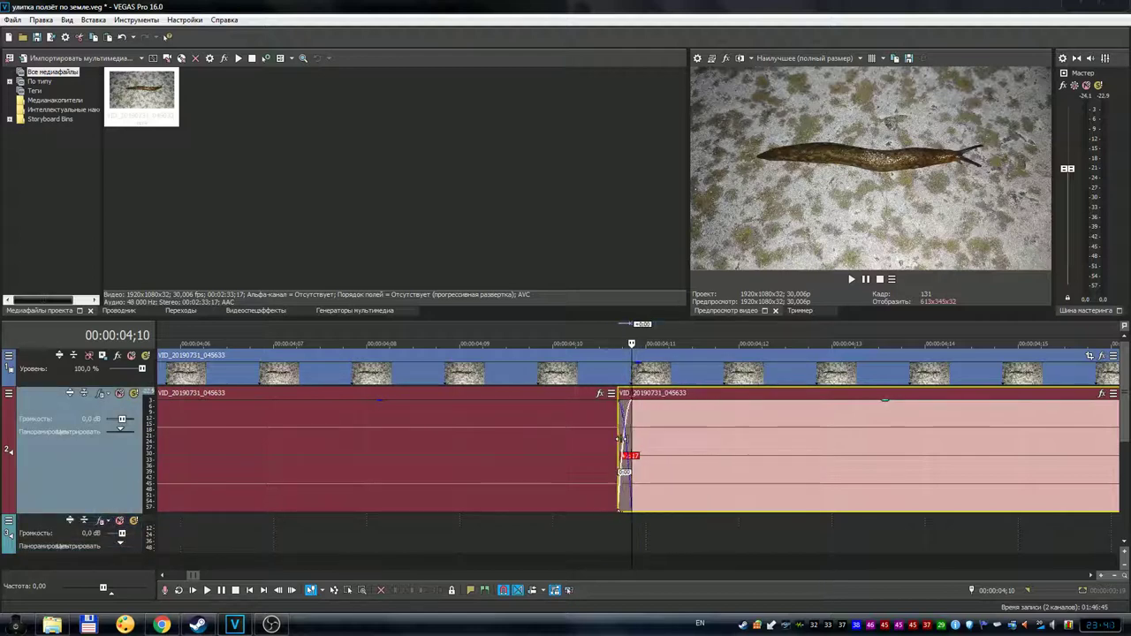
- Extend the patch's end slightly over the following audio piece at 00:00:05;28 to create a crossfade
{"action": "scroll", "coordinate": [698, 449], "scroll_direction": "down", "scroll_amount": 5}
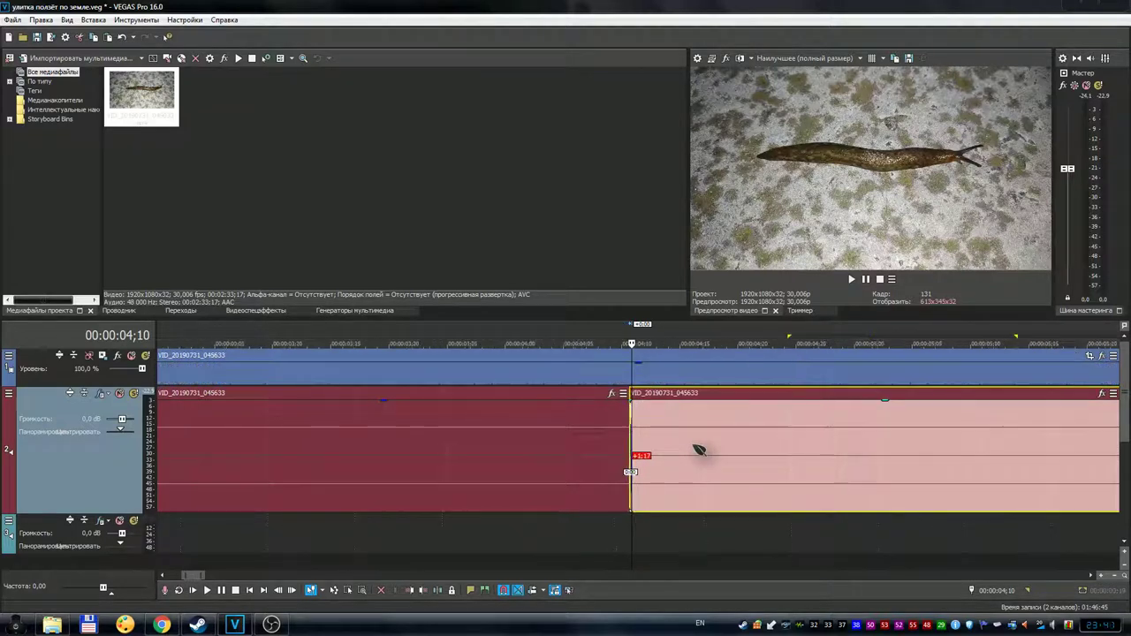
{"action": "left_click", "coordinate": [1045, 335]}
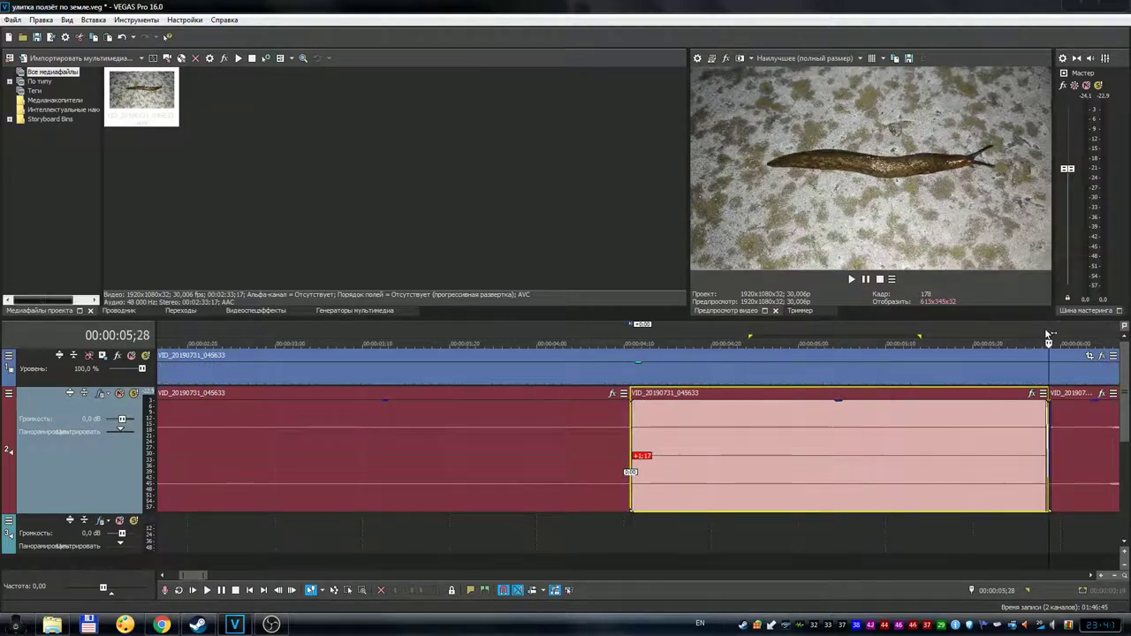
{"action": "scroll", "coordinate": [723, 339], "scroll_direction": "up", "scroll_amount": 3}
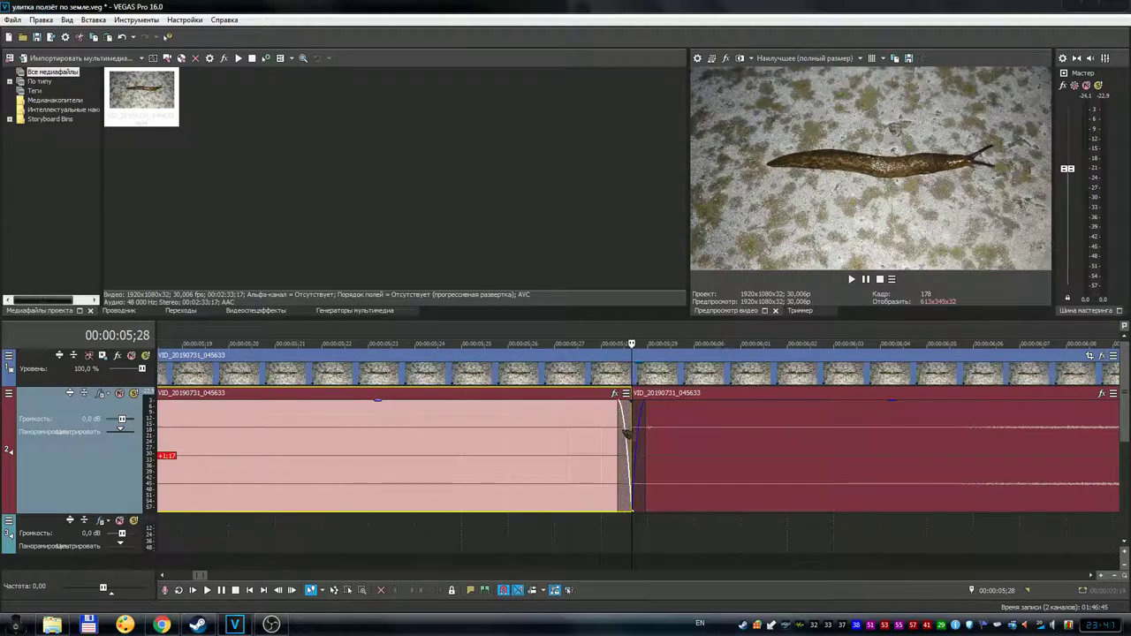
{"action": "left_click", "coordinate": [657, 331]}
{"action": "key", "text": "Left"}
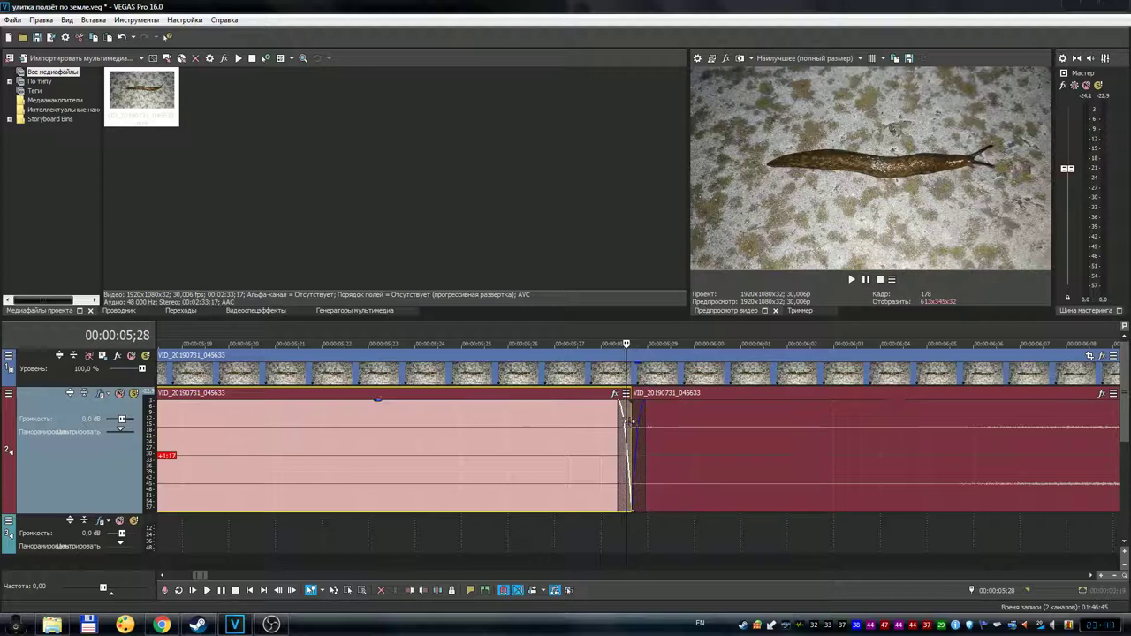
{"action": "left_click_drag", "start_coordinate": [628, 422], "coordinate": [640, 424]}
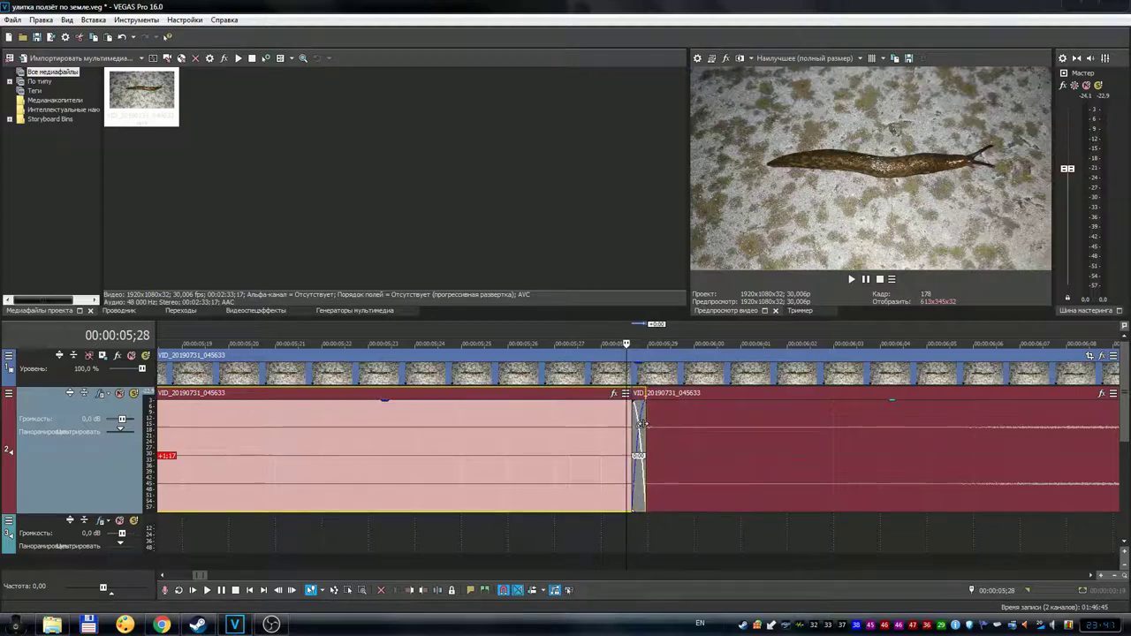
- Play the timeline from before the patch to past its end to check both crossfades
{"action": "scroll", "coordinate": [593, 398], "scroll_direction": "down", "scroll_amount": 5}
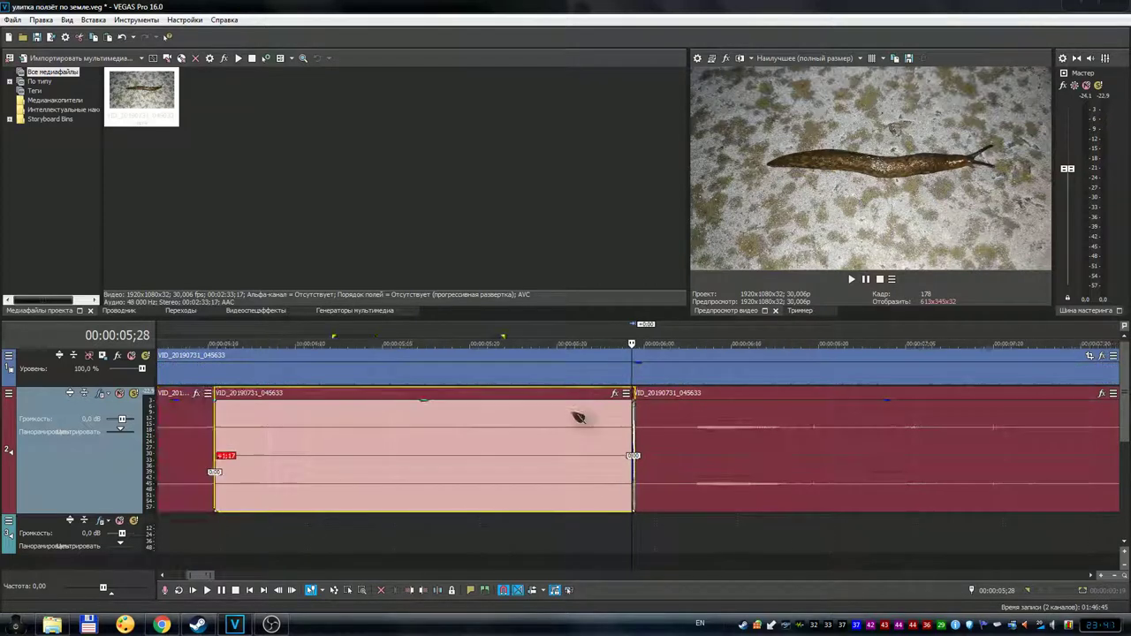
{"action": "left_click", "coordinate": [334, 343]}
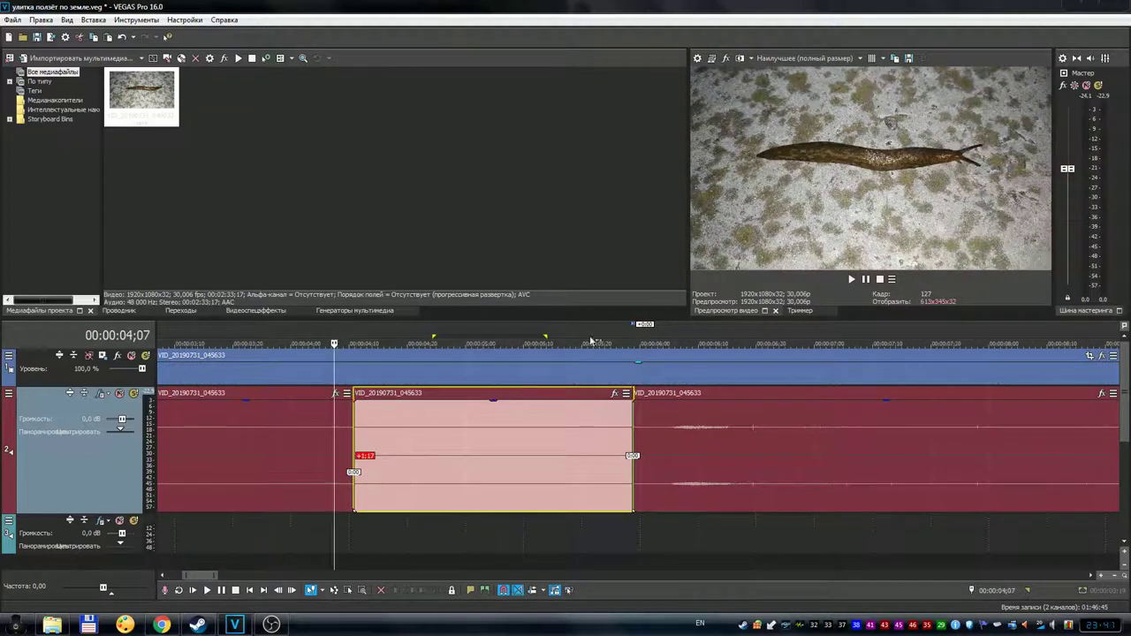
{"action": "scroll", "coordinate": [504, 379], "scroll_direction": "down", "scroll_amount": 3}
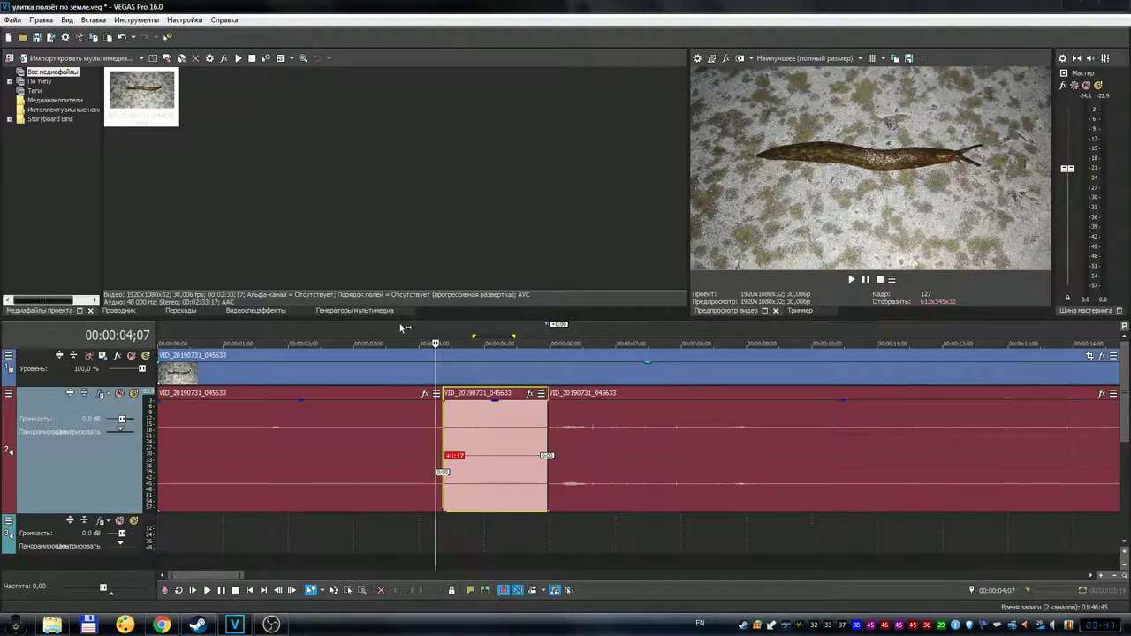
{"action": "left_click", "coordinate": [383, 334]}
{"action": "left_click", "coordinate": [851, 279]}
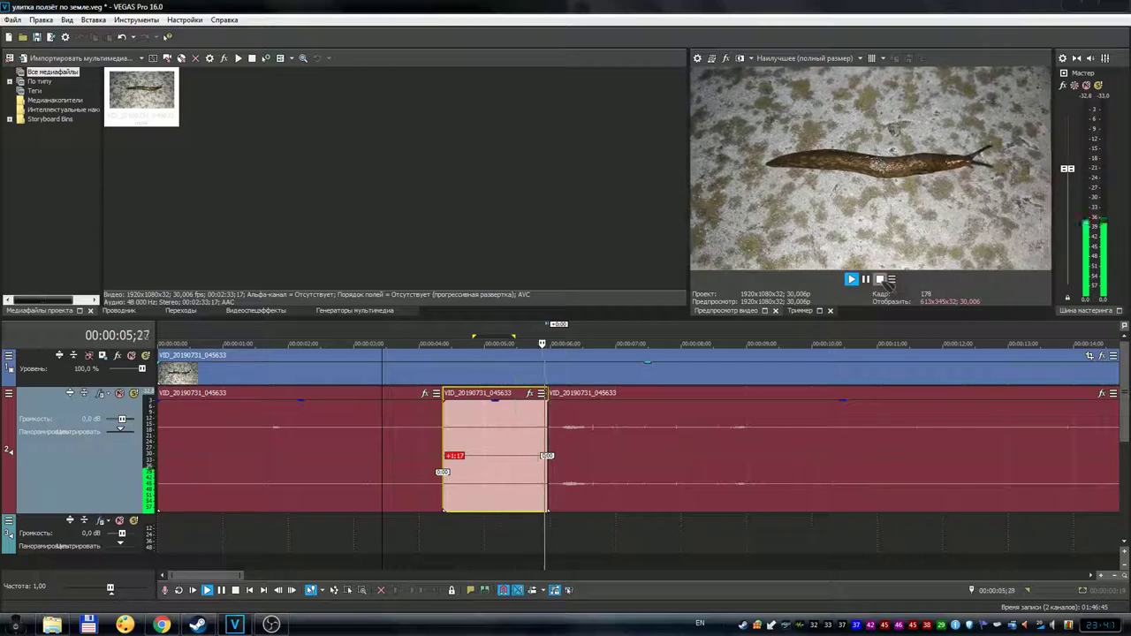
{"action": "left_click", "coordinate": [866, 279]}
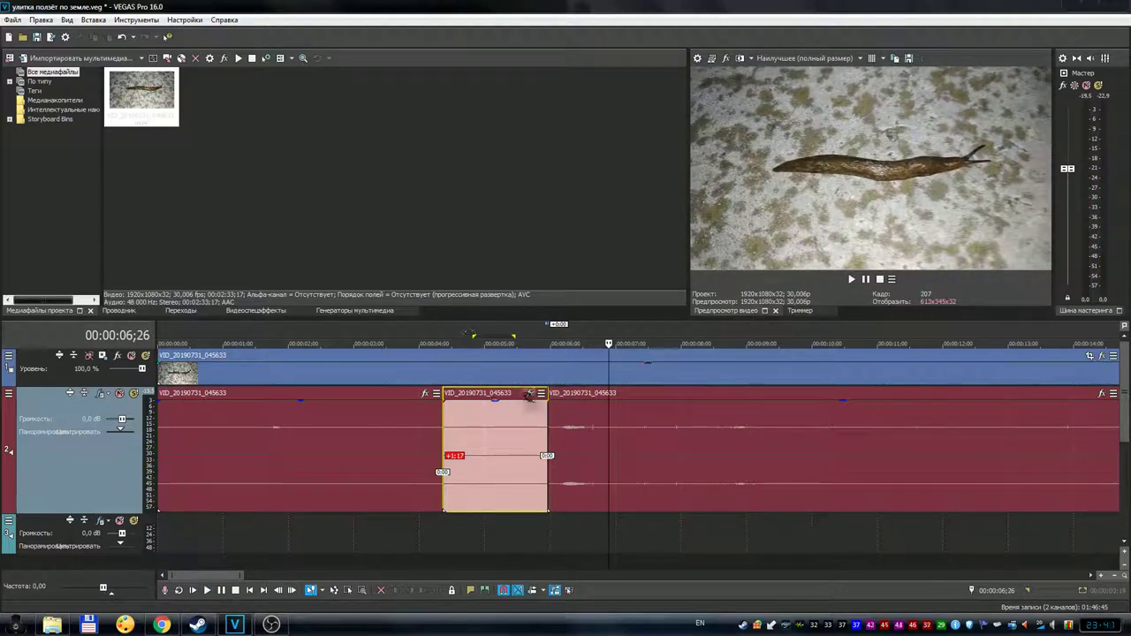
- Replay the seam at the patch's start, beginning shortly before 00:00:04;00
{"action": "left_click", "coordinate": [548, 337]}
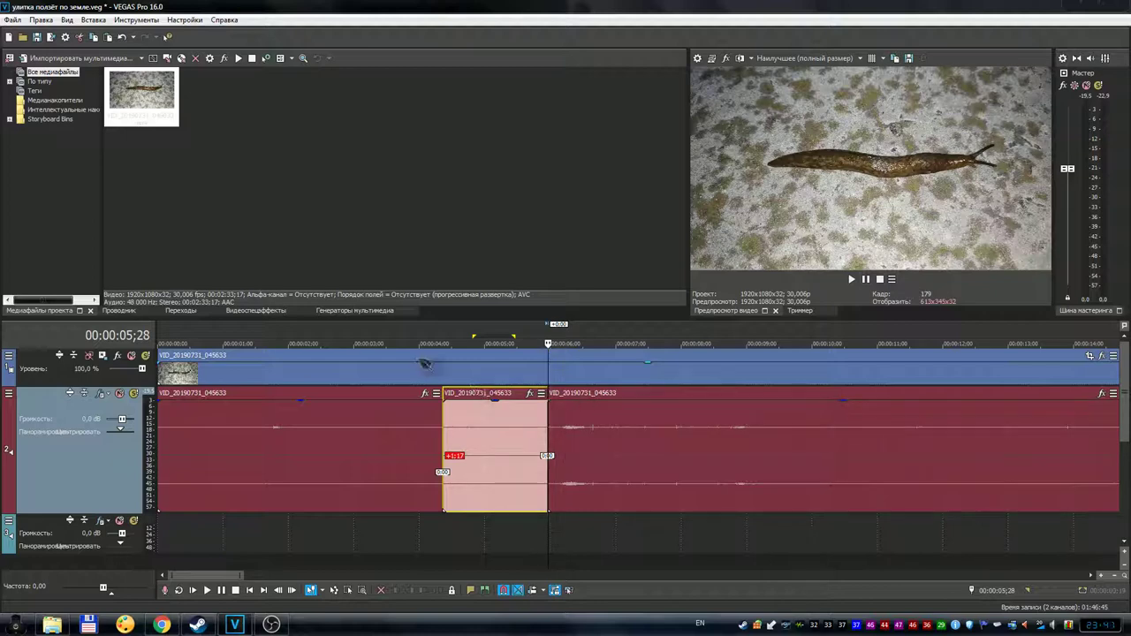
{"action": "left_click", "coordinate": [430, 340]}
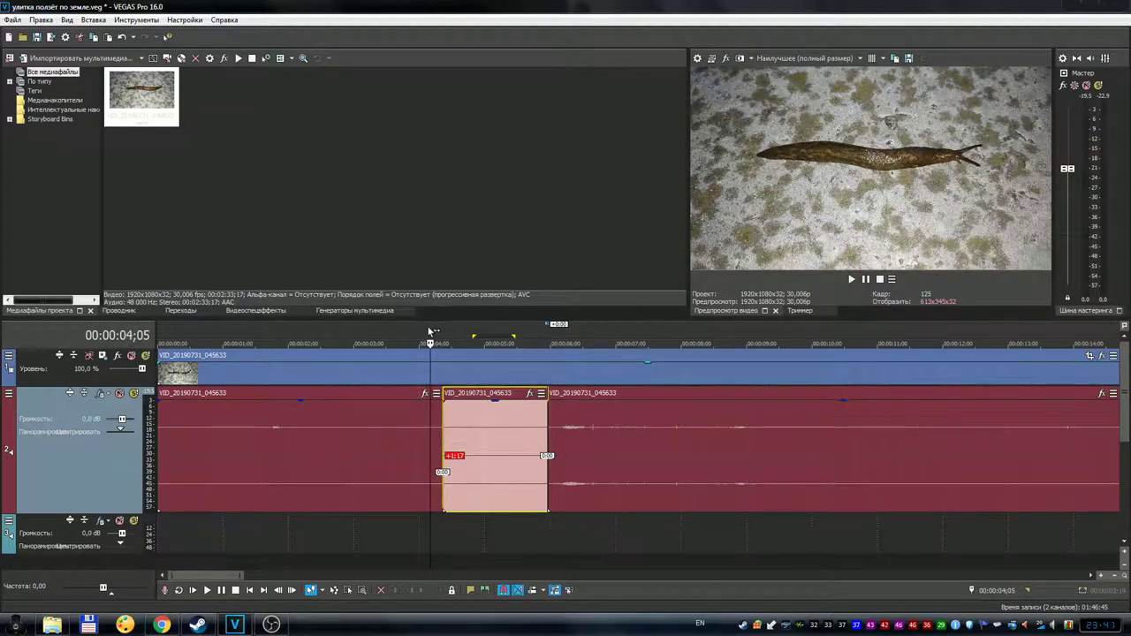
{"action": "left_click_drag", "start_coordinate": [430, 331], "coordinate": [470, 334]}
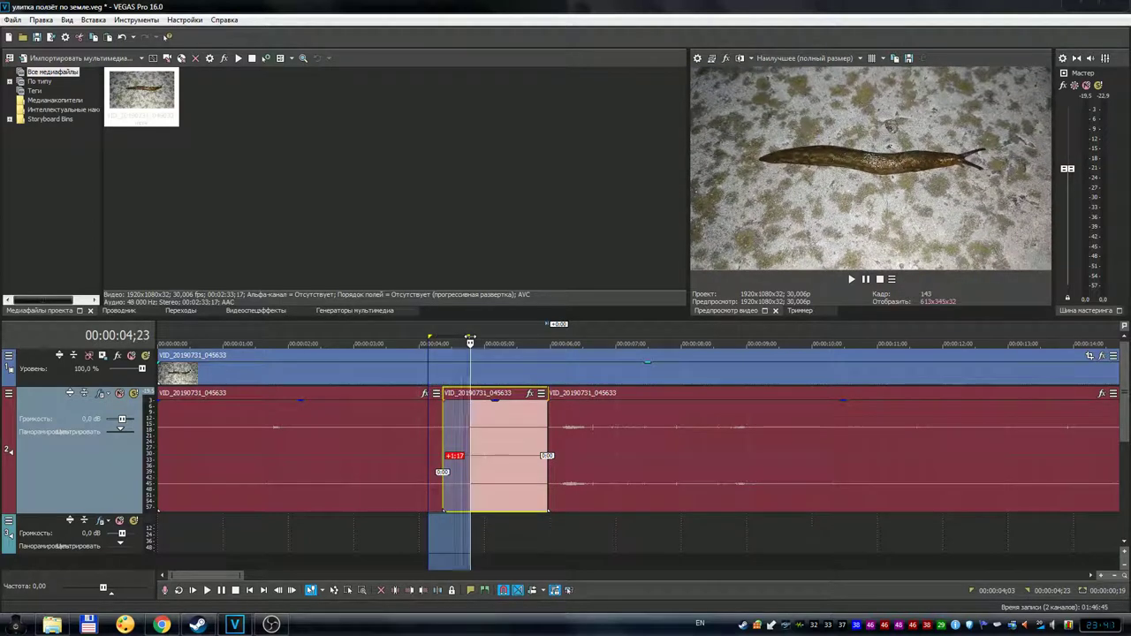
{"action": "left_click", "coordinate": [417, 334]}
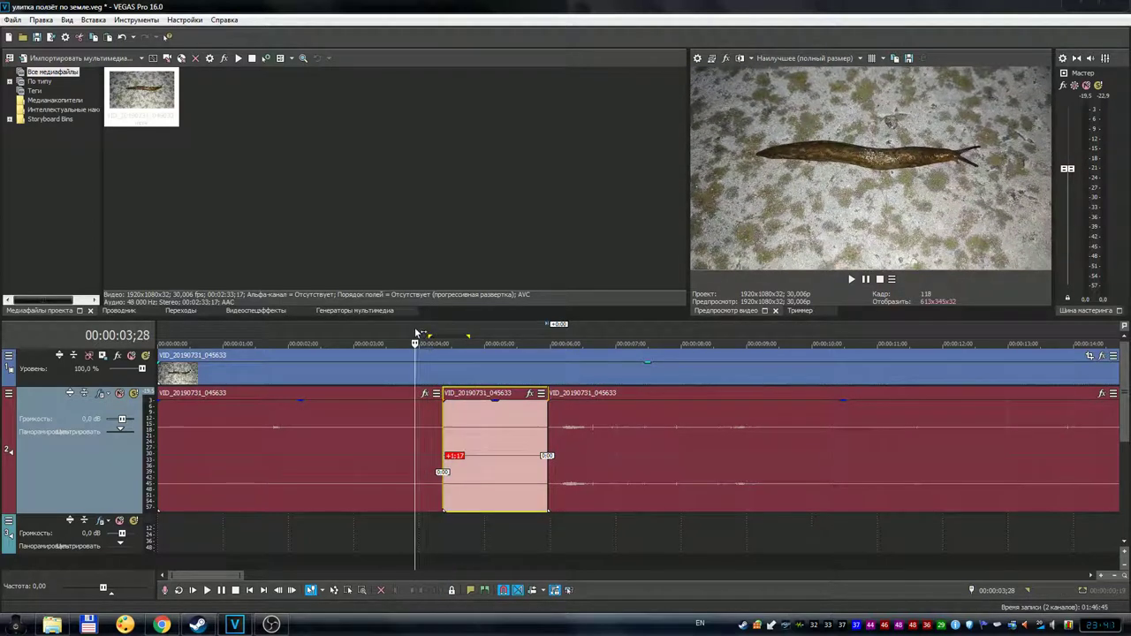
{"action": "left_click", "coordinate": [853, 279]}
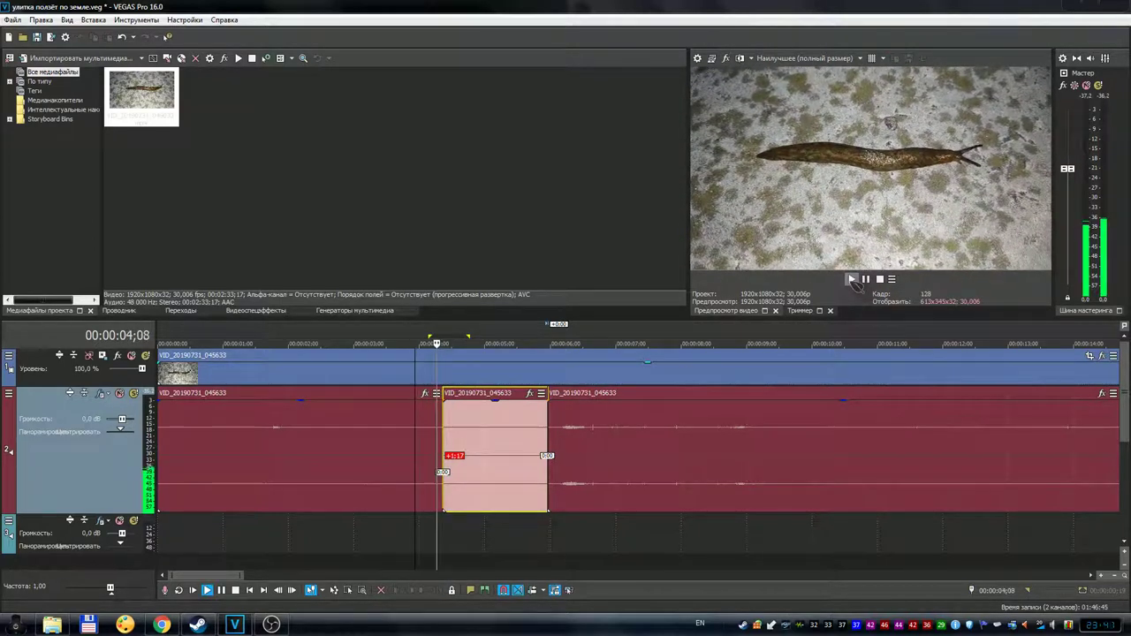
{"action": "left_click", "coordinate": [398, 334]}
{"action": "left_click", "coordinate": [398, 333]}
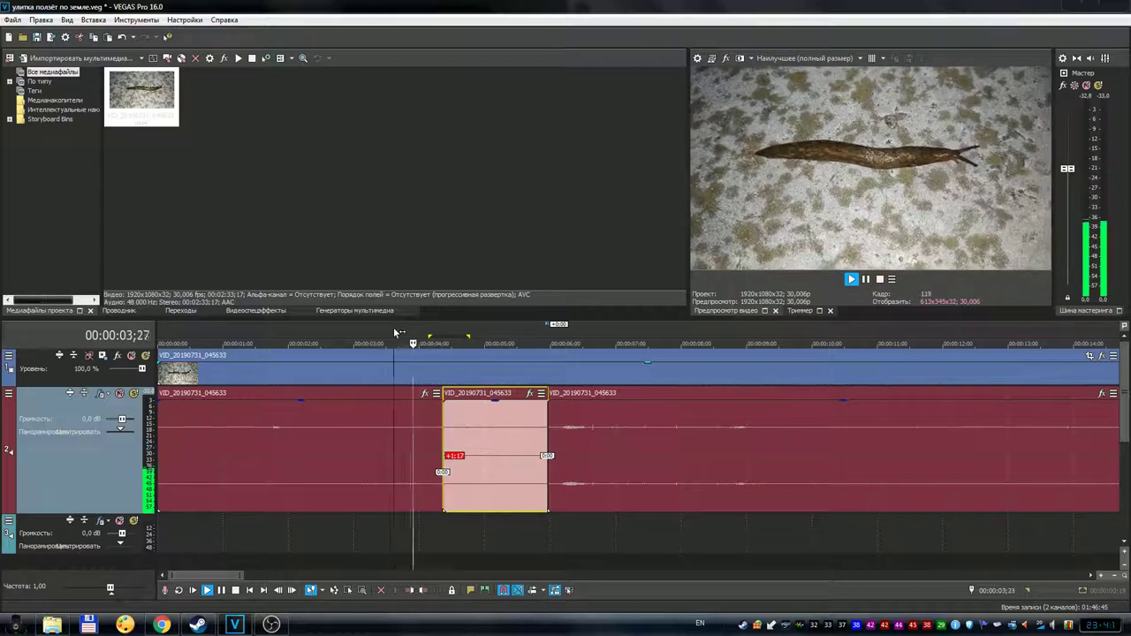
{"action": "key", "text": "Return"}
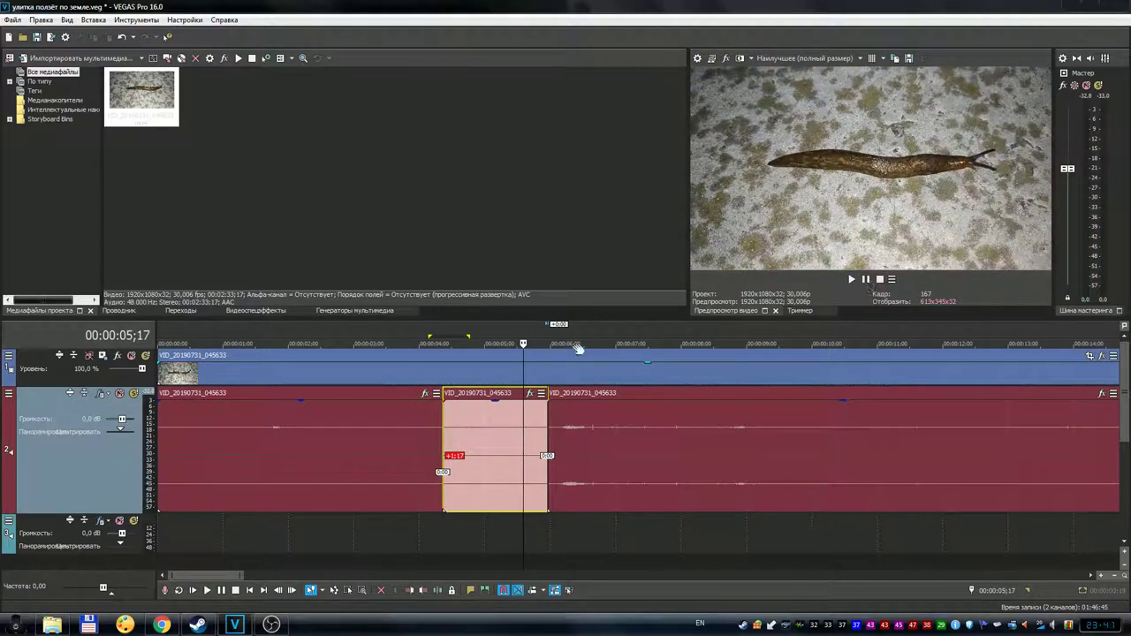
- Replay the seam at the patch's end, starting from about 00:00:05;25
{"action": "left_click", "coordinate": [540, 334]}
{"action": "left_click", "coordinate": [852, 279]}
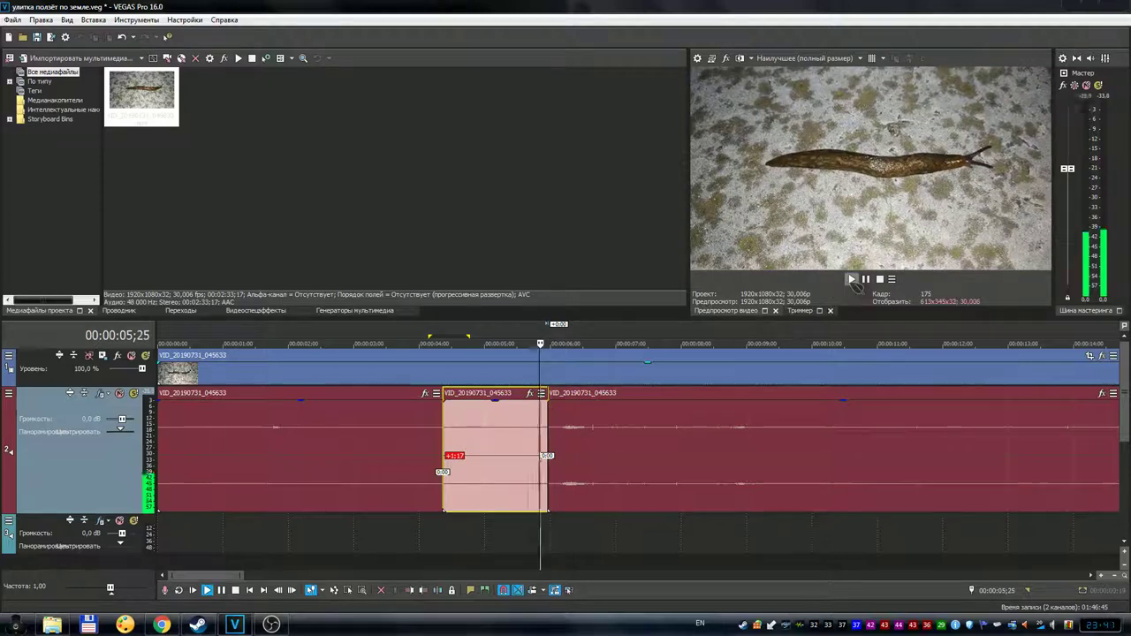
{"action": "left_click", "coordinate": [865, 280]}
{"action": "left_click", "coordinate": [866, 280]}
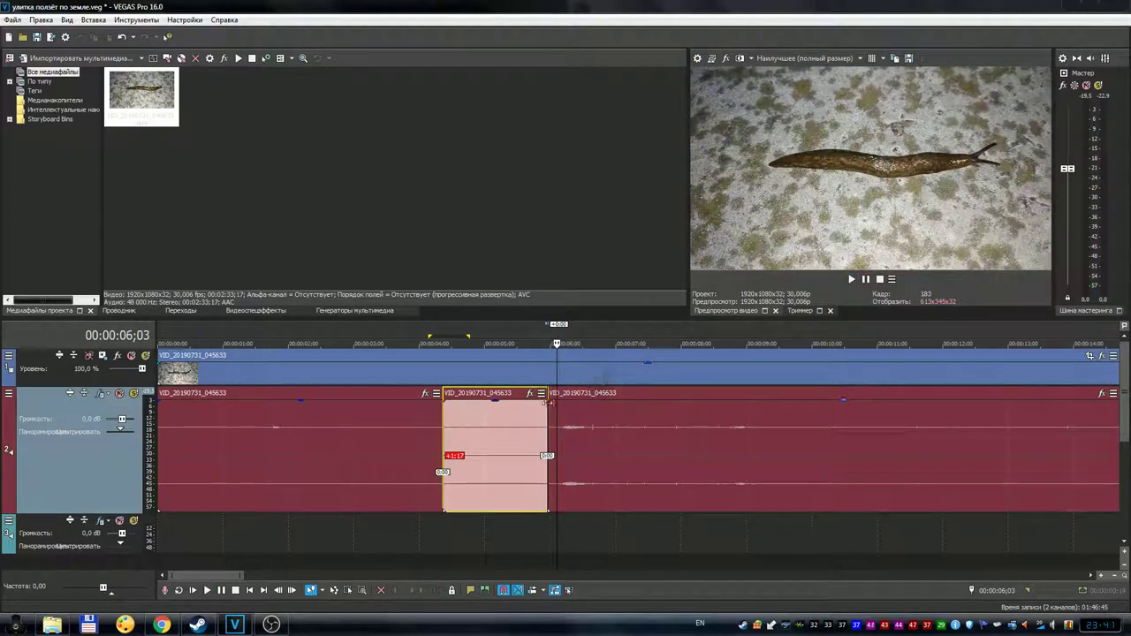
- Split the last audio piece at 00:00:05;29, pull the patch's end back from it and delete the cut-off sliver
{"action": "scroll", "coordinate": [571, 380], "scroll_direction": "up", "scroll_amount": 2}
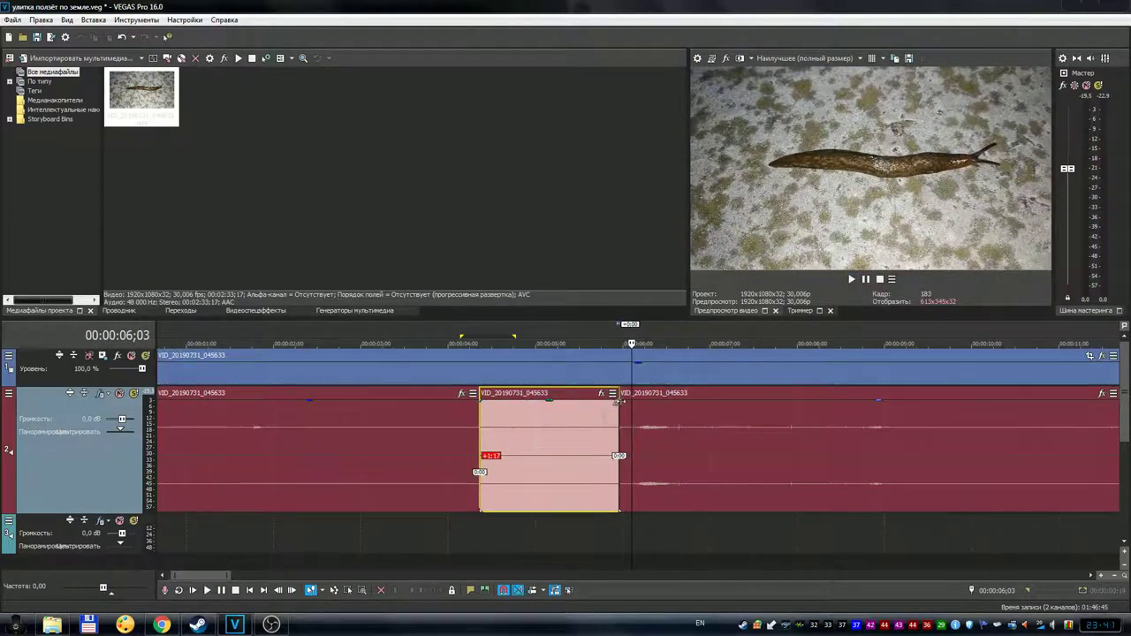
{"action": "left_click", "coordinate": [613, 337]}
{"action": "scroll", "coordinate": [624, 442], "scroll_direction": "up", "scroll_amount": 4}
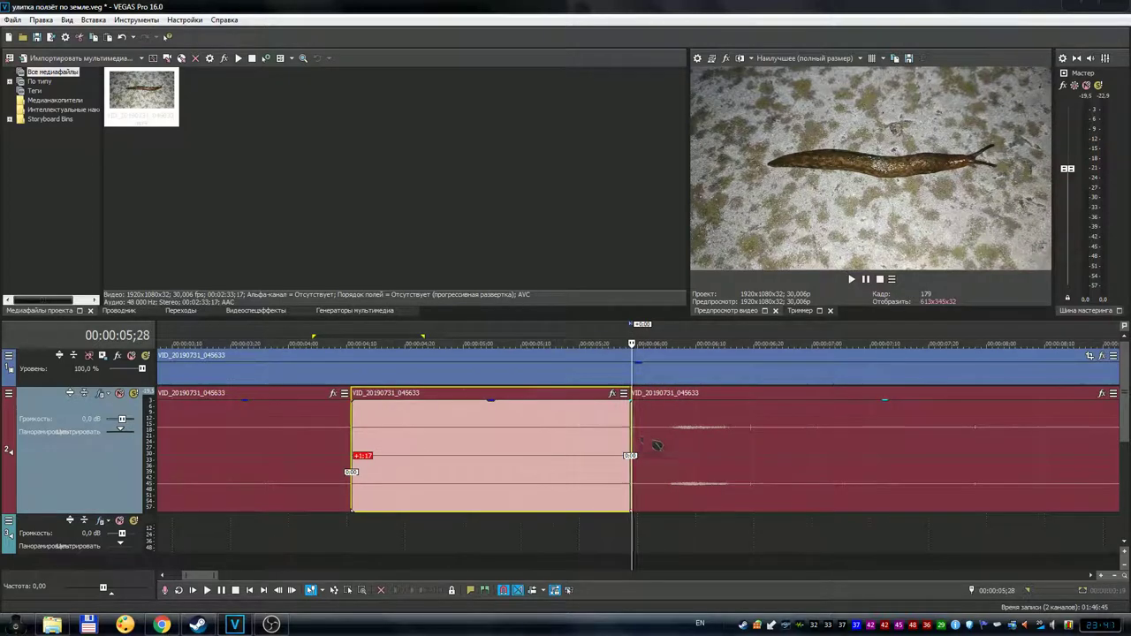
{"action": "scroll", "coordinate": [662, 452], "scroll_direction": "up", "scroll_amount": 4}
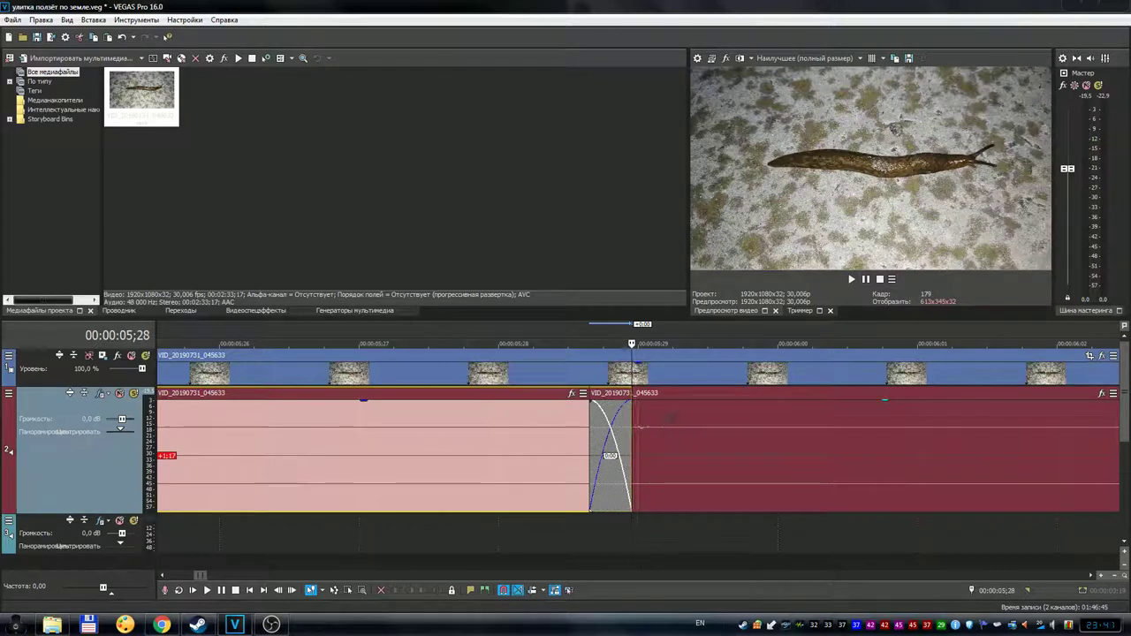
{"action": "left_click", "coordinate": [668, 447]}
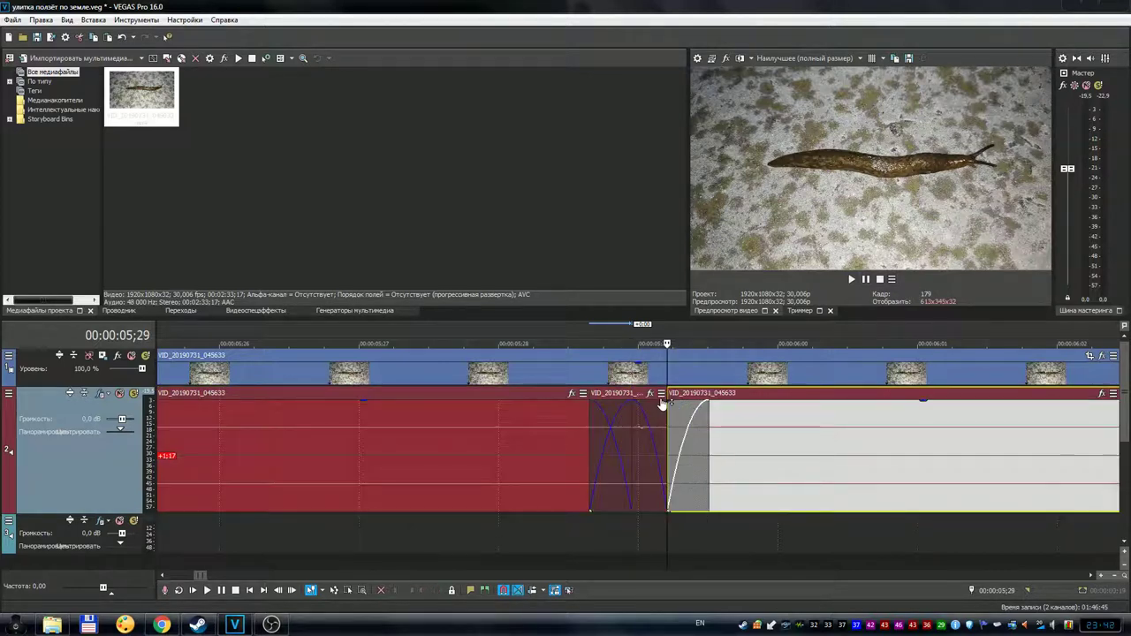
{"action": "key", "text": "s"}
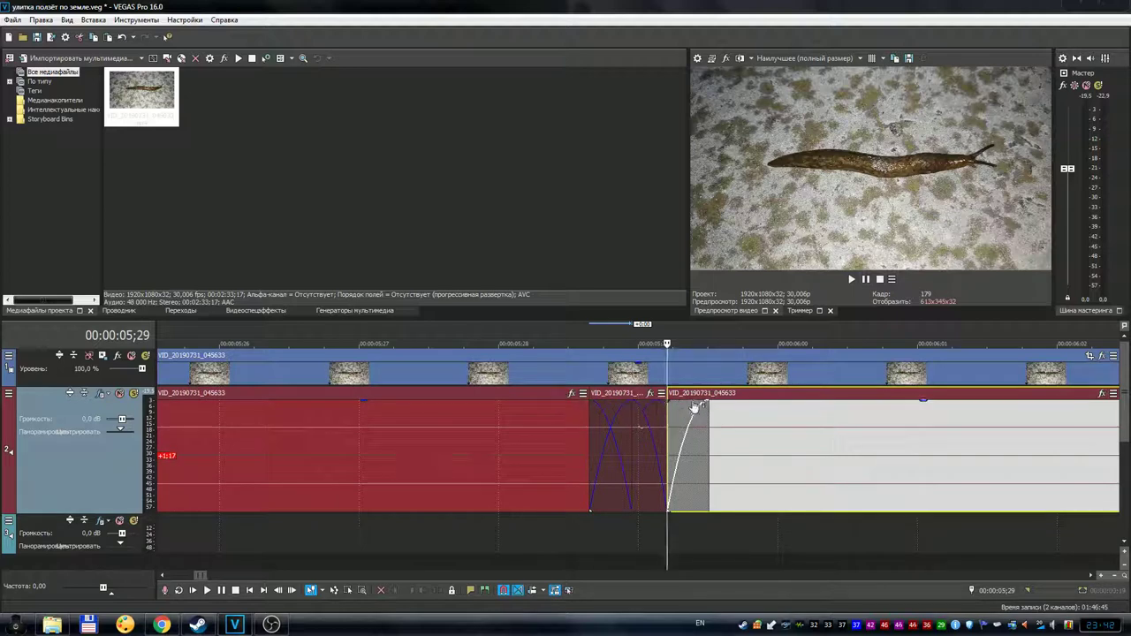
{"action": "mouse_move", "coordinate": [551, 397]}
{"action": "left_mouse_down"}
{"action": "mouse_move", "coordinate": [505, 399]}
{"action": "mouse_move", "coordinate": [530, 399]}
{"action": "left_mouse_up"}
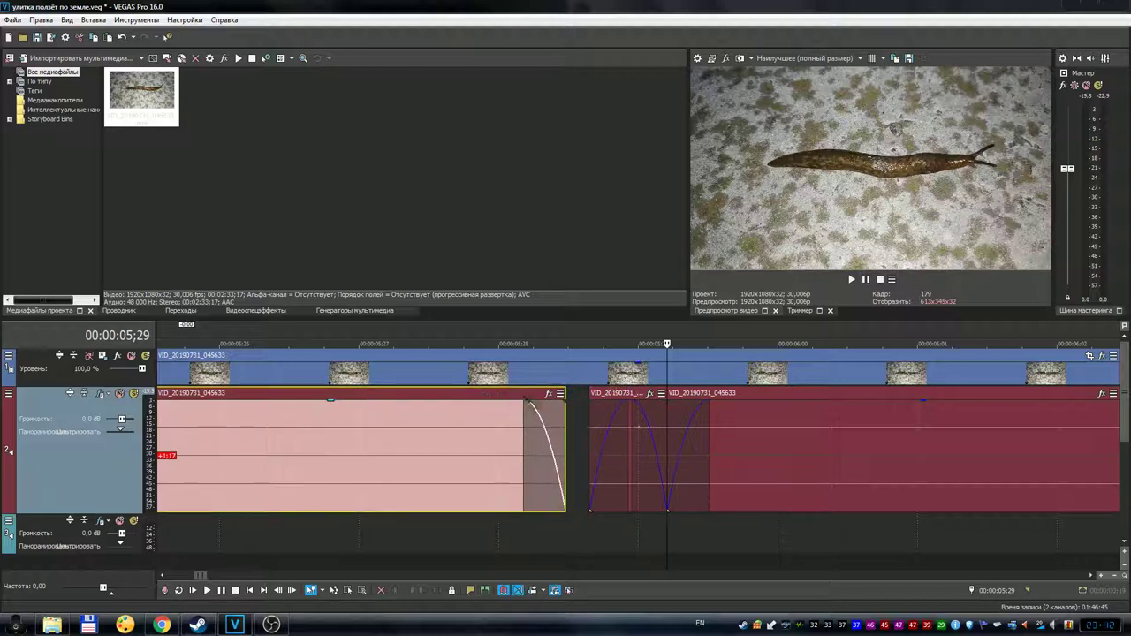
{"action": "left_click", "coordinate": [629, 420]}
{"action": "key", "text": "Delete"}
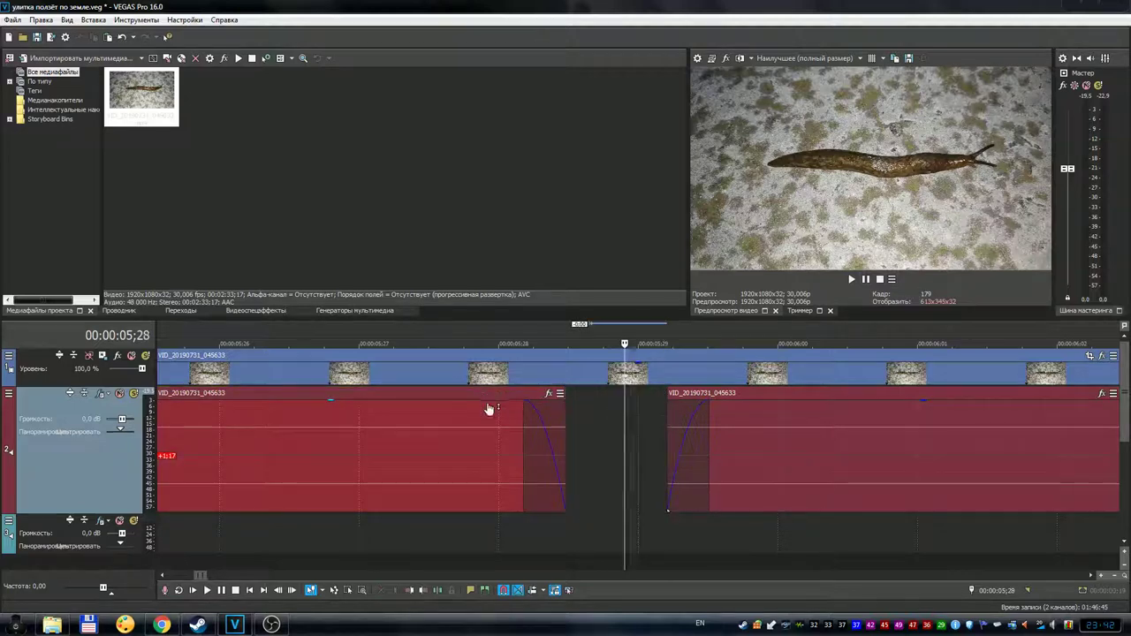
- Extend both ends of the patch over the neighbouring audio pieces to form crossfades of about one frame
{"action": "scroll", "coordinate": [488, 408], "scroll_direction": "down", "scroll_amount": 10}
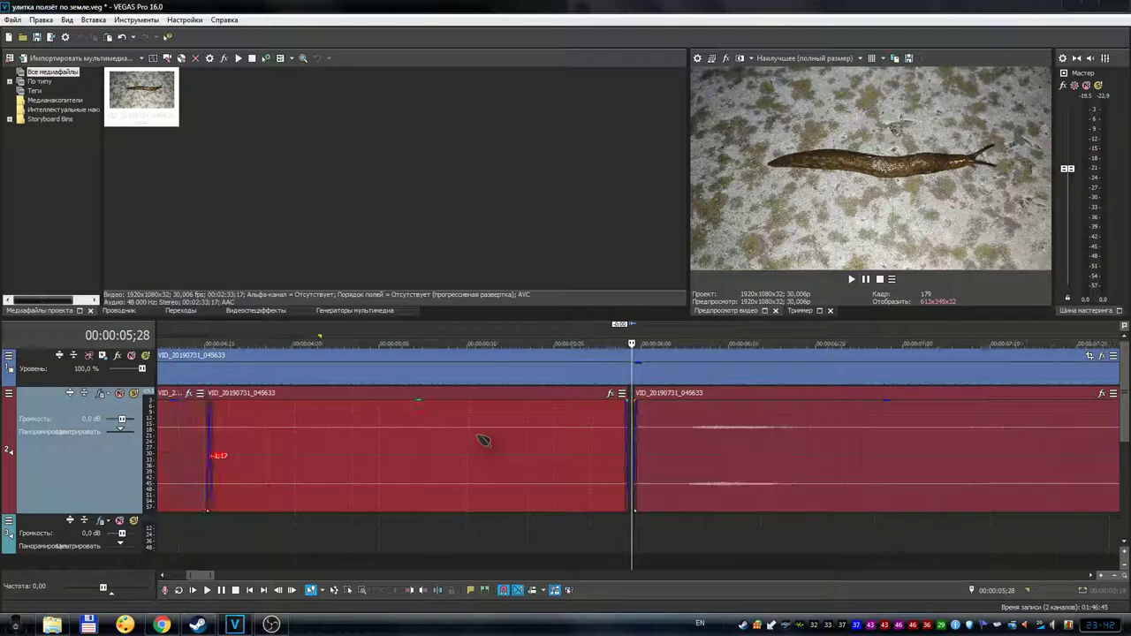
{"action": "mouse_move", "coordinate": [256, 397]}
{"action": "left_mouse_down"}
{"action": "mouse_move", "coordinate": [268, 397]}
{"action": "mouse_move", "coordinate": [246, 400]}
{"action": "left_mouse_up"}
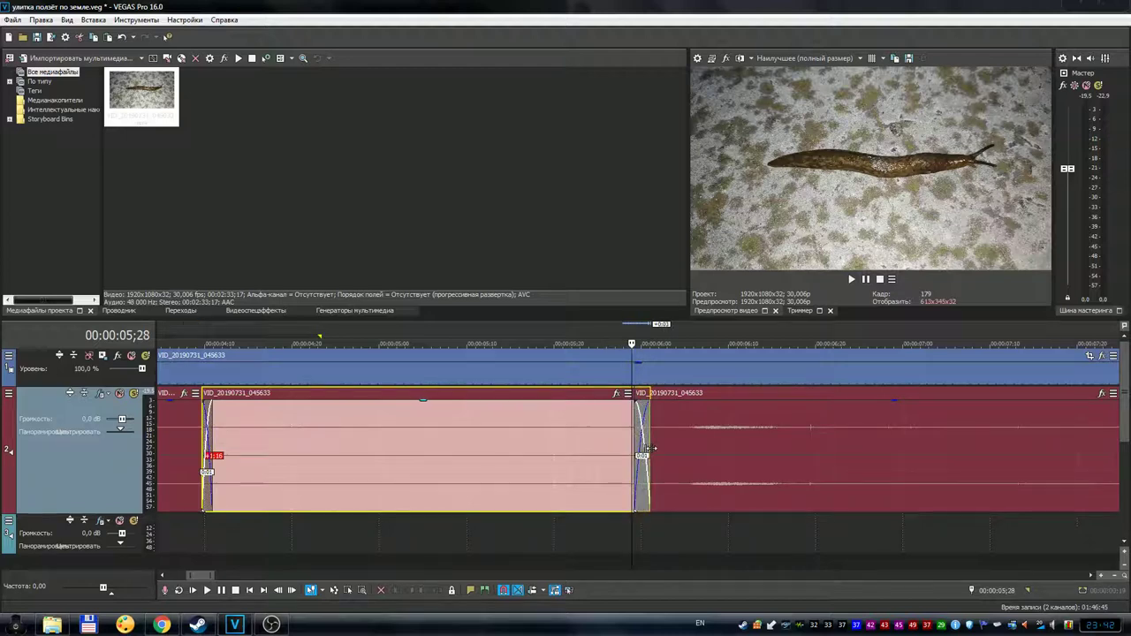
- Play the patched section twice, starting from about 00:00:04;05 just before the patch, to check both crossfades
{"action": "scroll", "coordinate": [586, 420], "scroll_direction": "down", "scroll_amount": 3}
{"action": "left_click", "coordinate": [398, 335]}
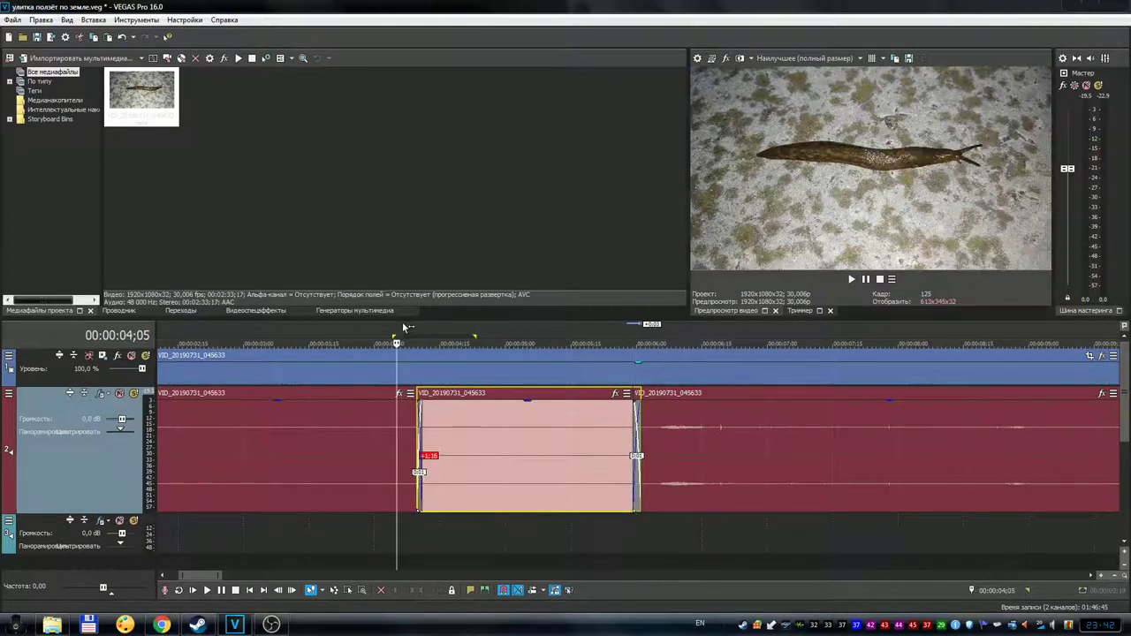
{"action": "key", "text": "space"}
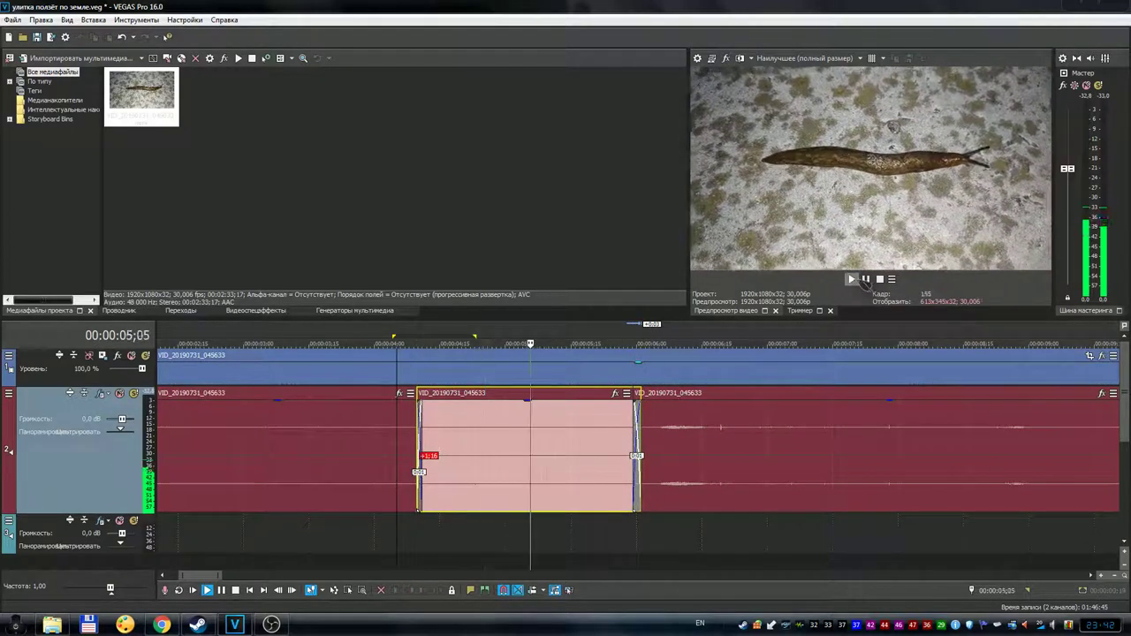
{"action": "key", "text": "Return"}
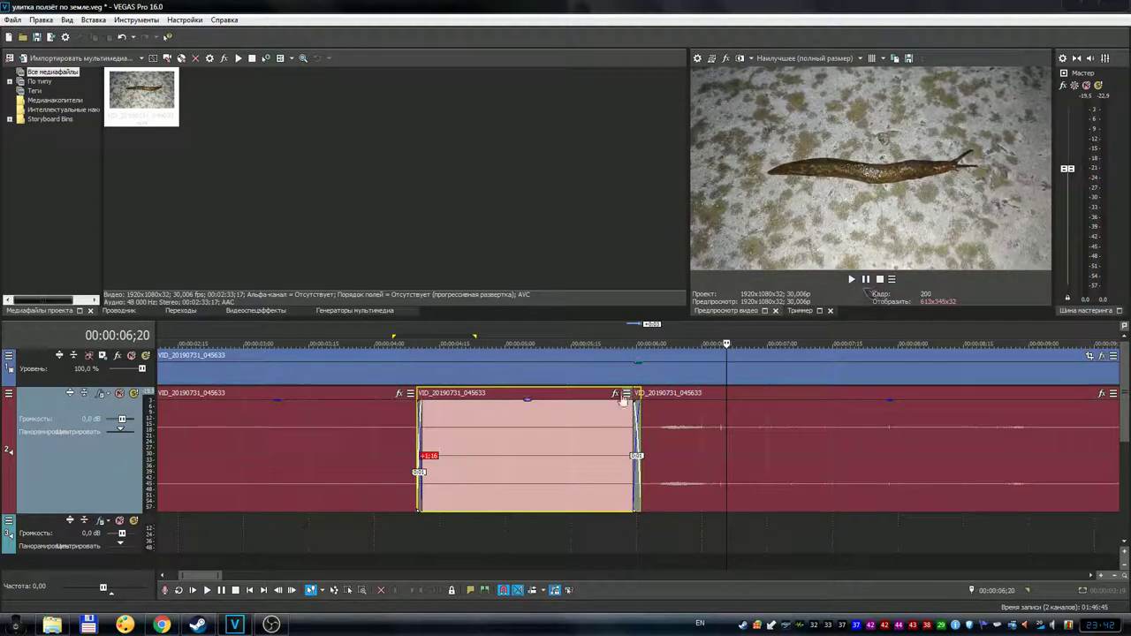
{"action": "left_click", "coordinate": [403, 335]}
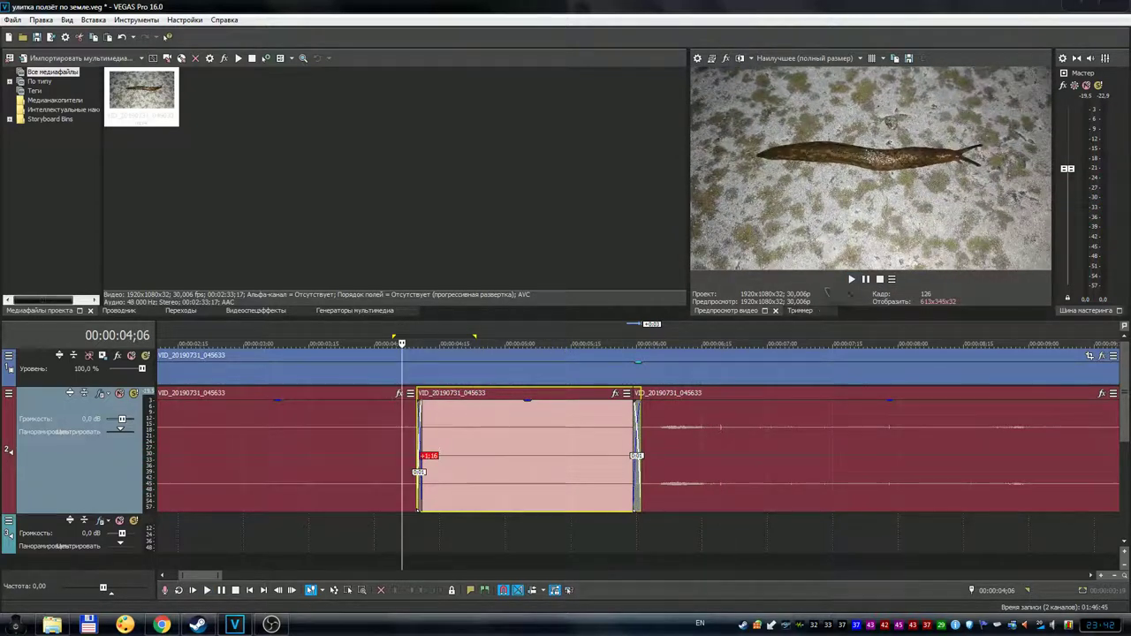
{"action": "left_click", "coordinate": [851, 280]}
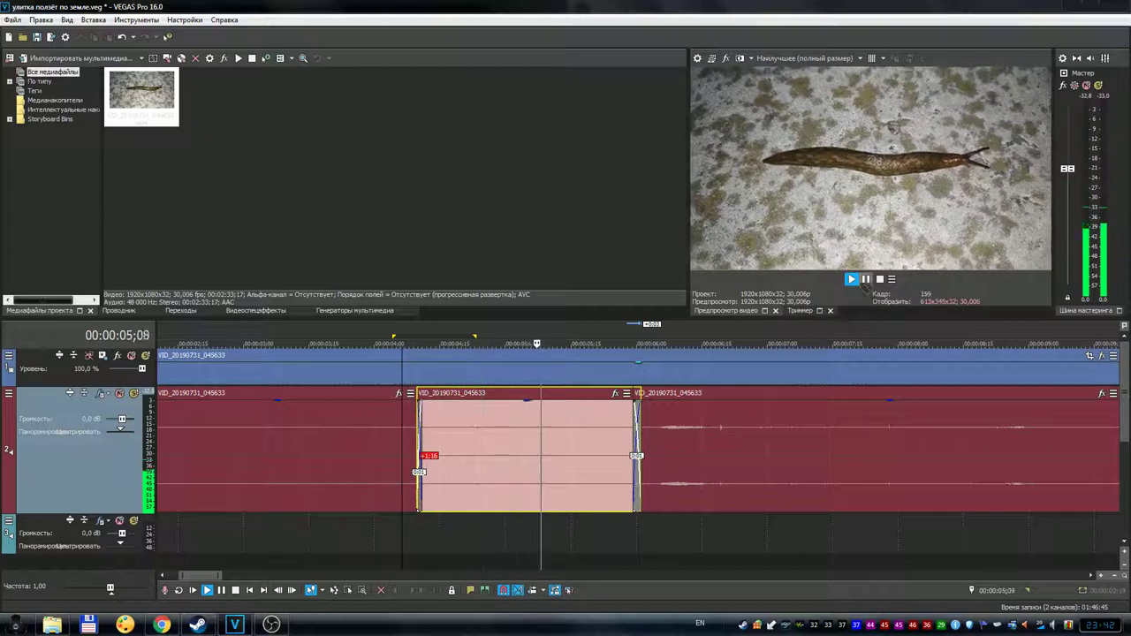
{"action": "key", "text": "Return"}
- Select the time range from 00:00:05;24 to 00:00:06;04 around the patch's end crossfade and play it
{"action": "left_click", "coordinate": [624, 335]}
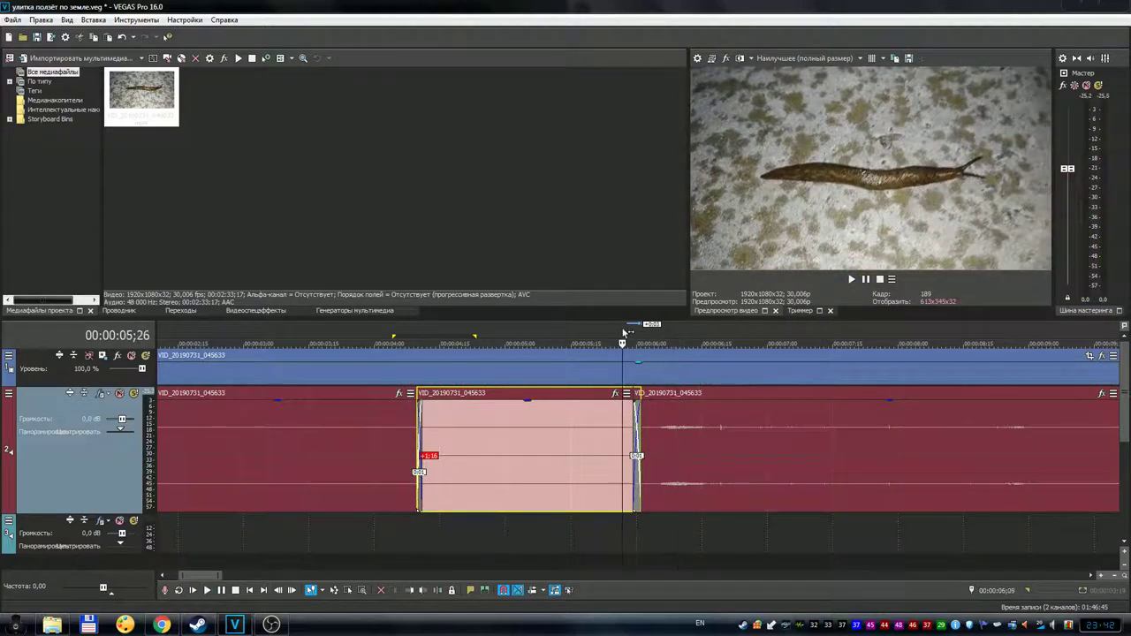
{"action": "left_click_drag", "start_coordinate": [616, 334], "coordinate": [657, 334]}
{"action": "left_click", "coordinate": [853, 280]}
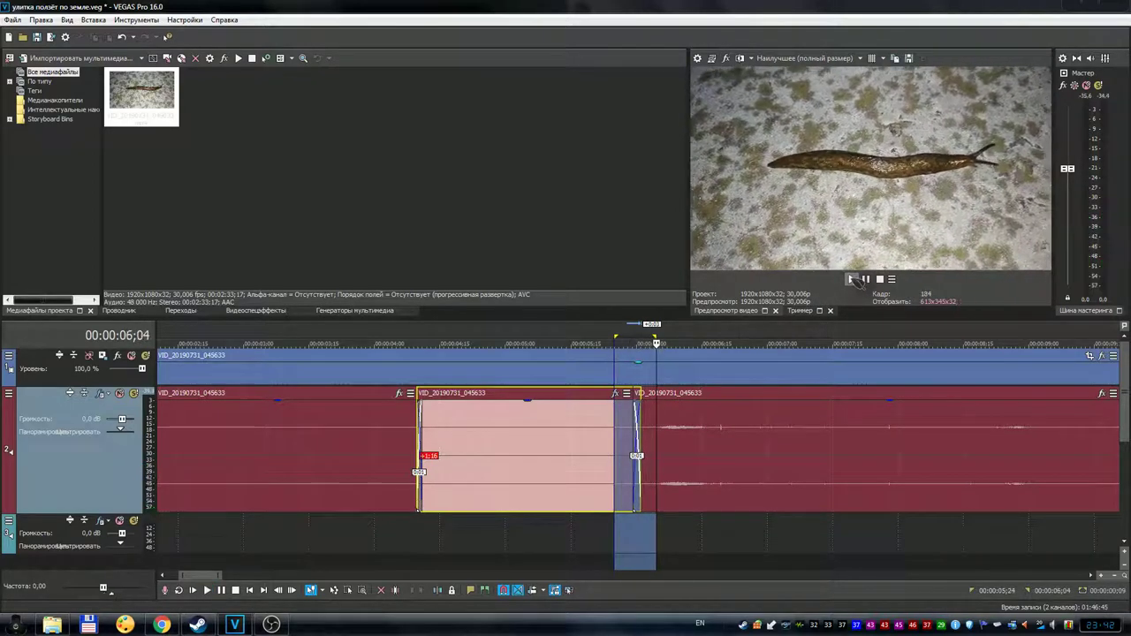
- Clear the time selection and place the playhead at 00:00:12;20, within the last audio piece
{"action": "scroll", "coordinate": [478, 408], "scroll_direction": "down", "scroll_amount": 8}
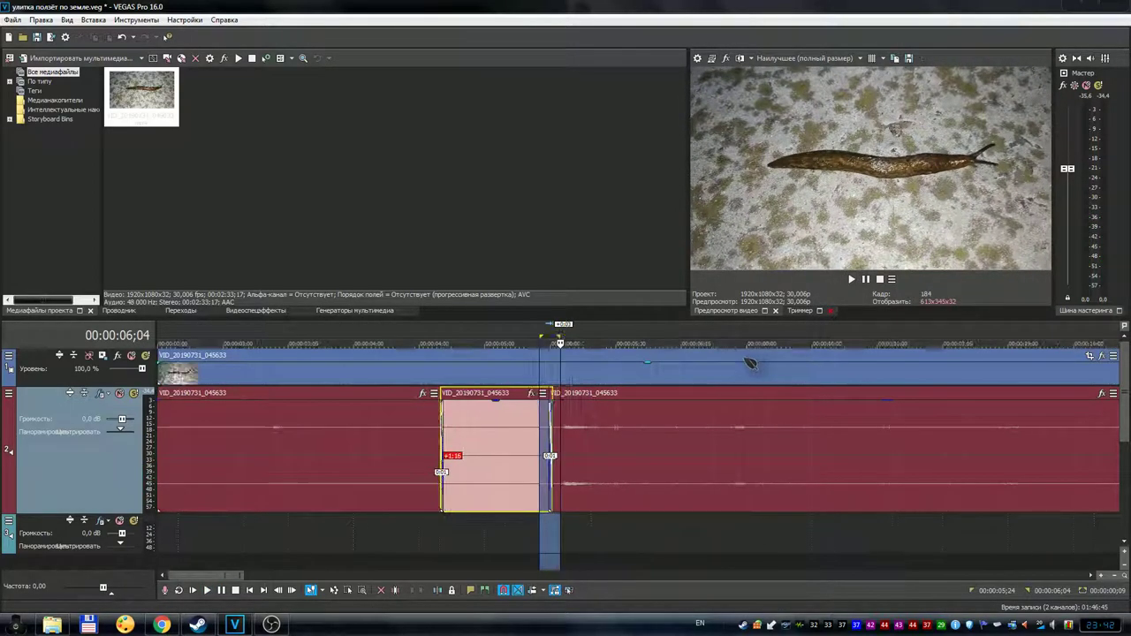
{"action": "scroll", "coordinate": [372, 372], "scroll_direction": "down", "scroll_amount": 3}
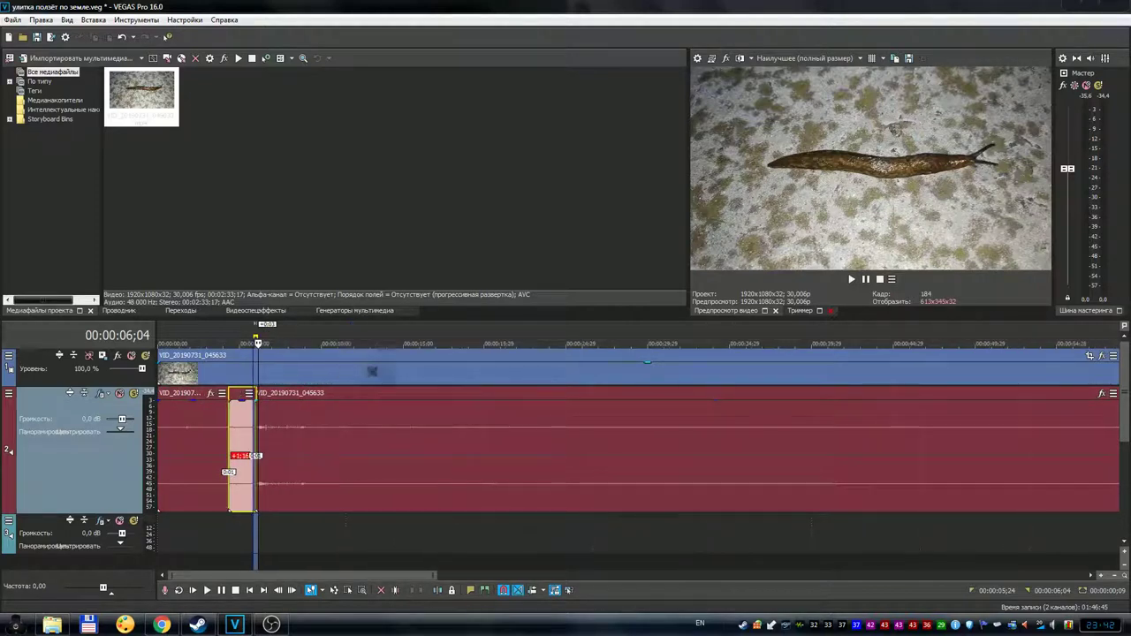
{"action": "left_click", "coordinate": [367, 333]}
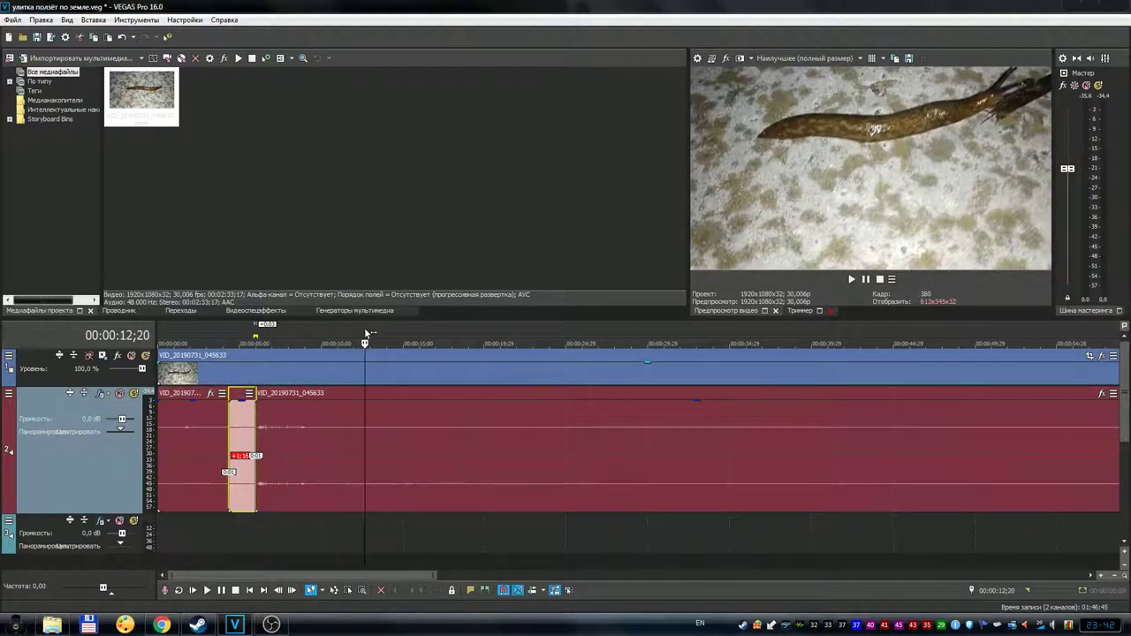